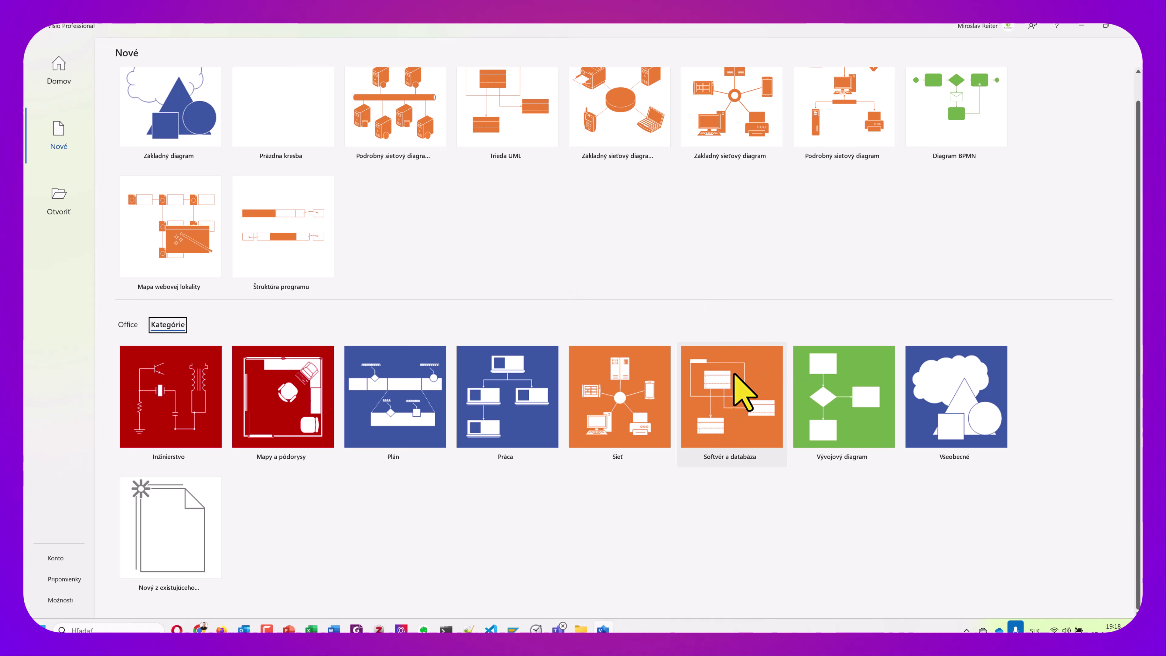
# - Create a new drawing from the Konceptuálna webová lokalita template in the Softvér a databáza category
pyautogui.click(743, 391)
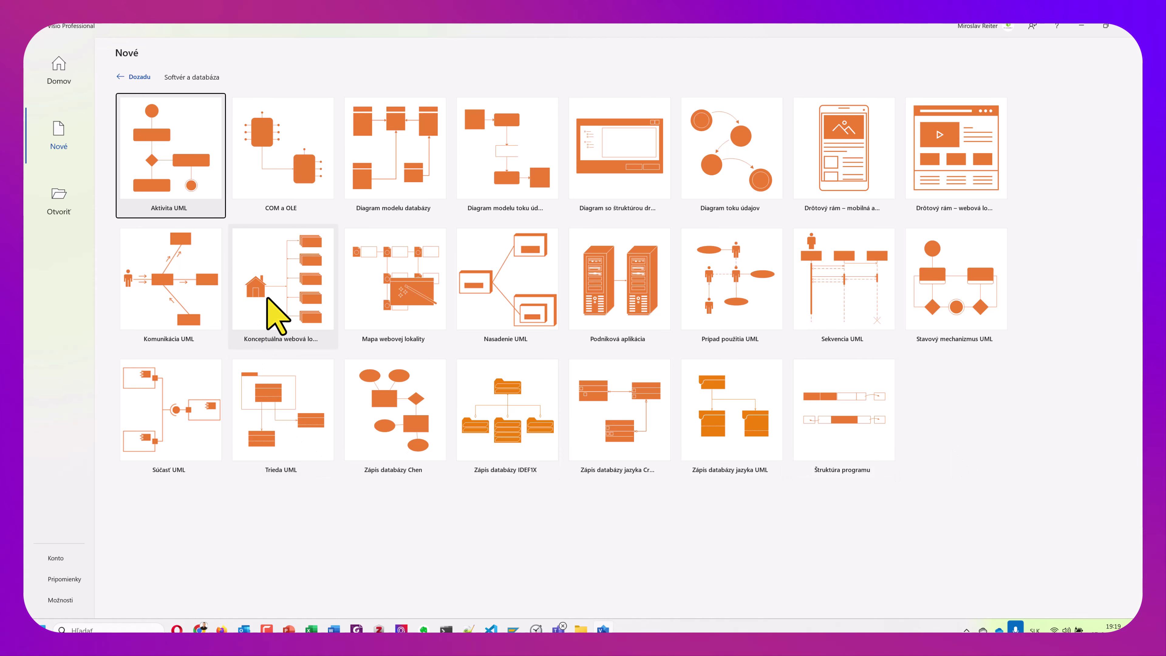
pyautogui.click(280, 314)
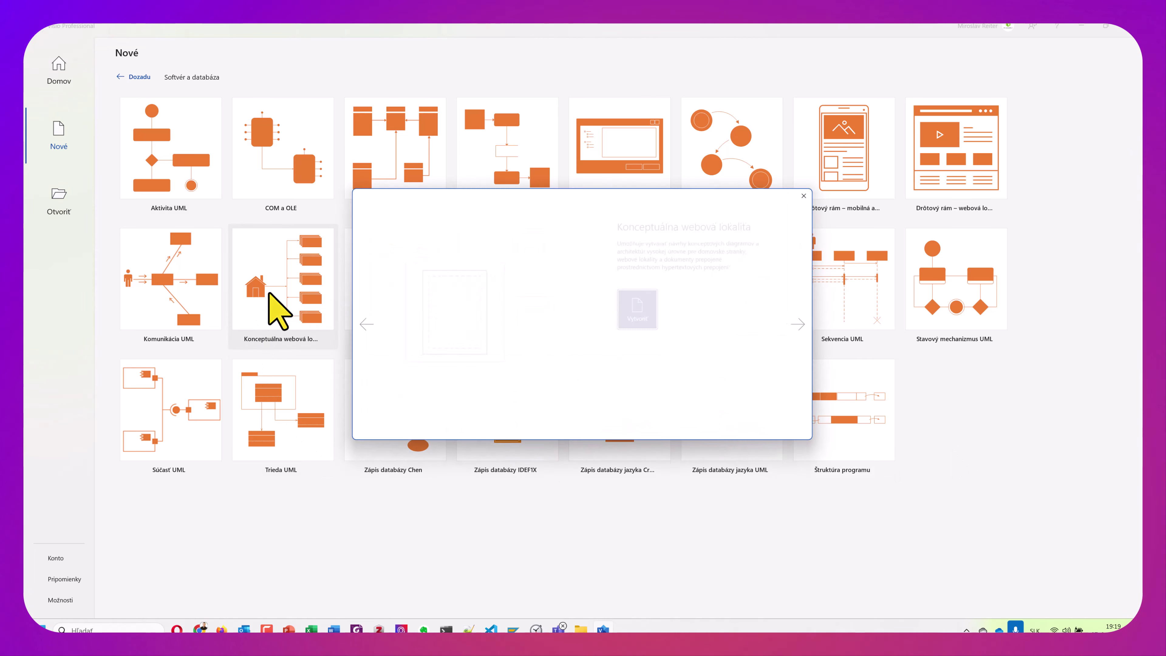
pyautogui.click(643, 306)
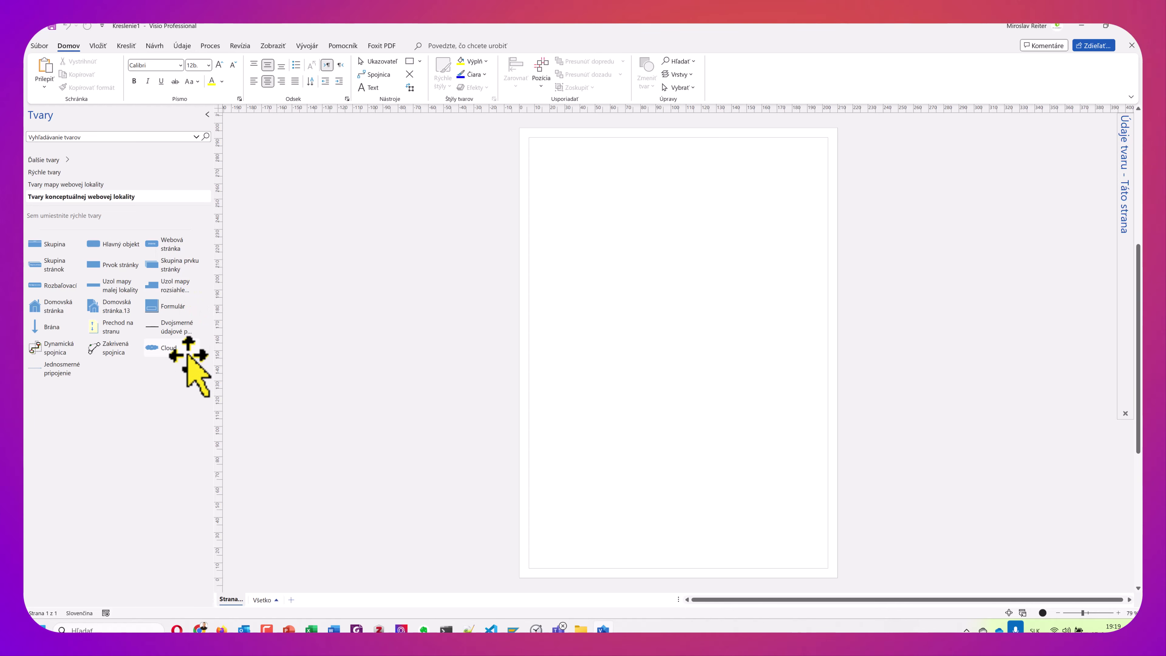
# - Create another new drawing from the Mapa webovej lokality template in the Softvér a databáza category
pyautogui.click(40, 45)
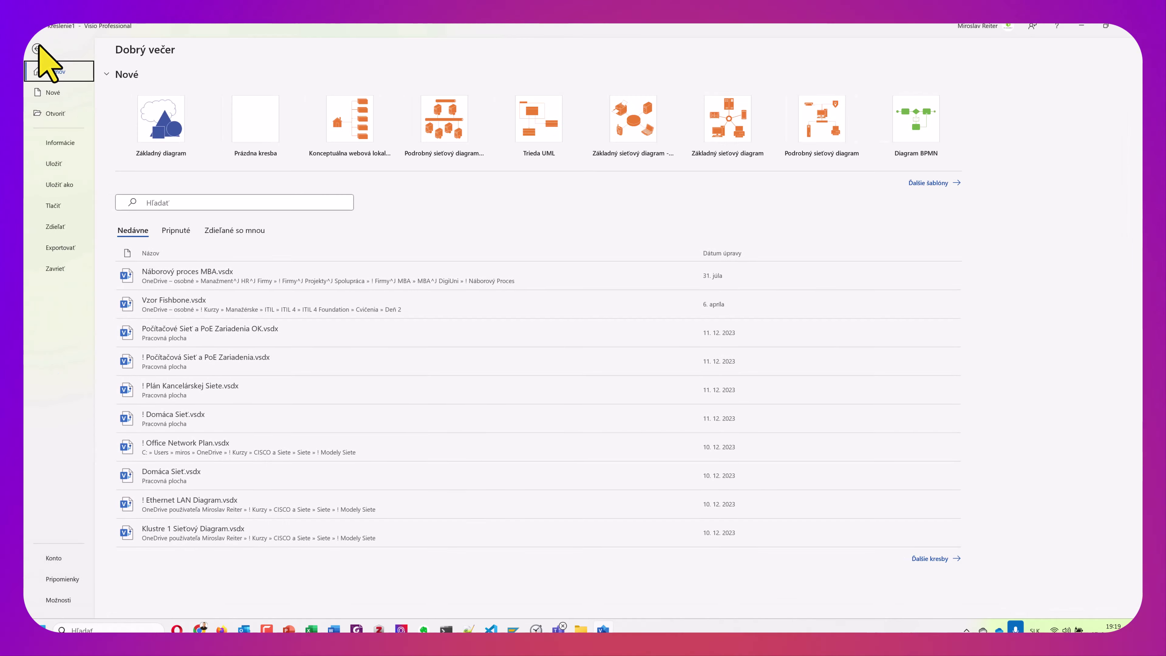
pyautogui.click(55, 92)
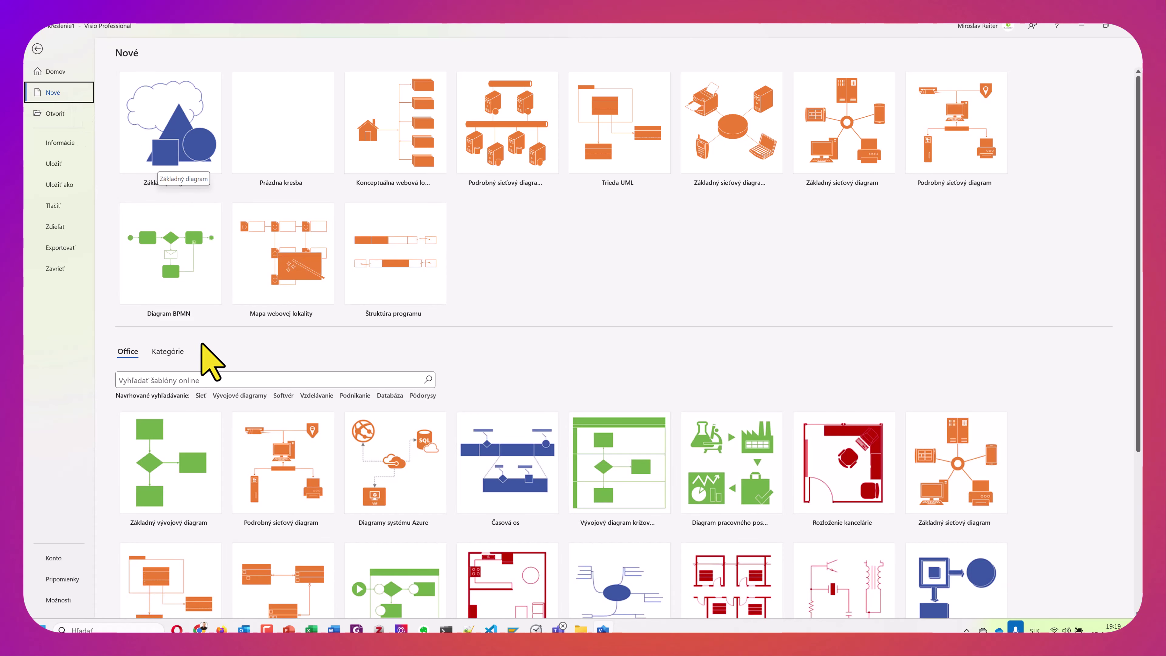
pyautogui.click(165, 352)
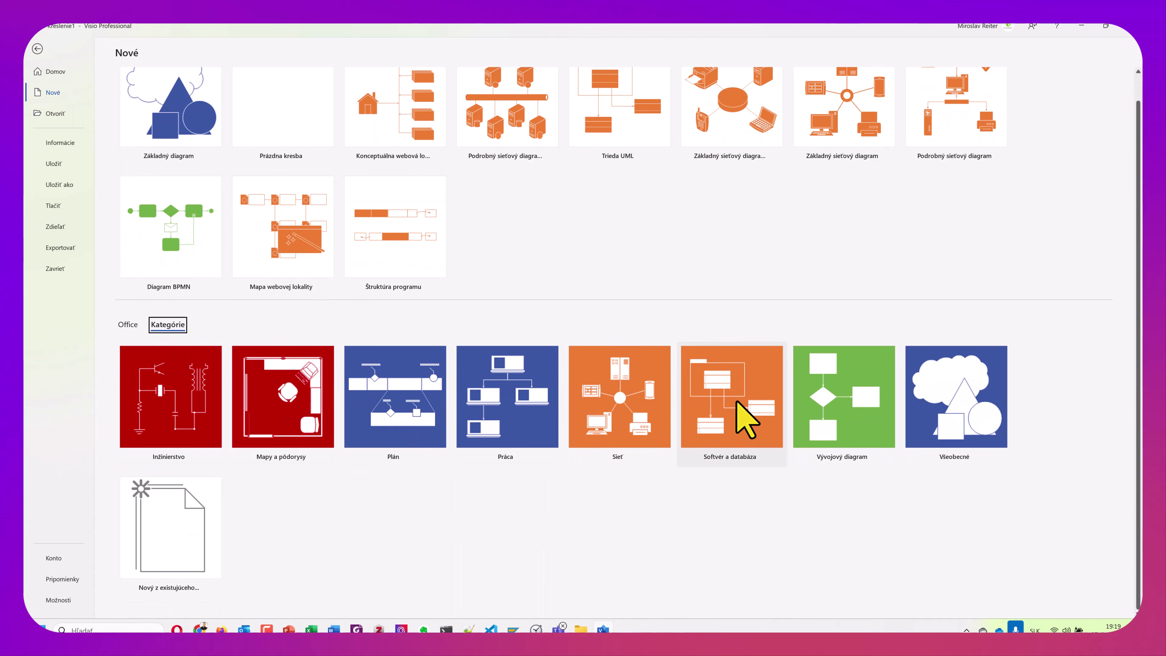
pyautogui.click(736, 402)
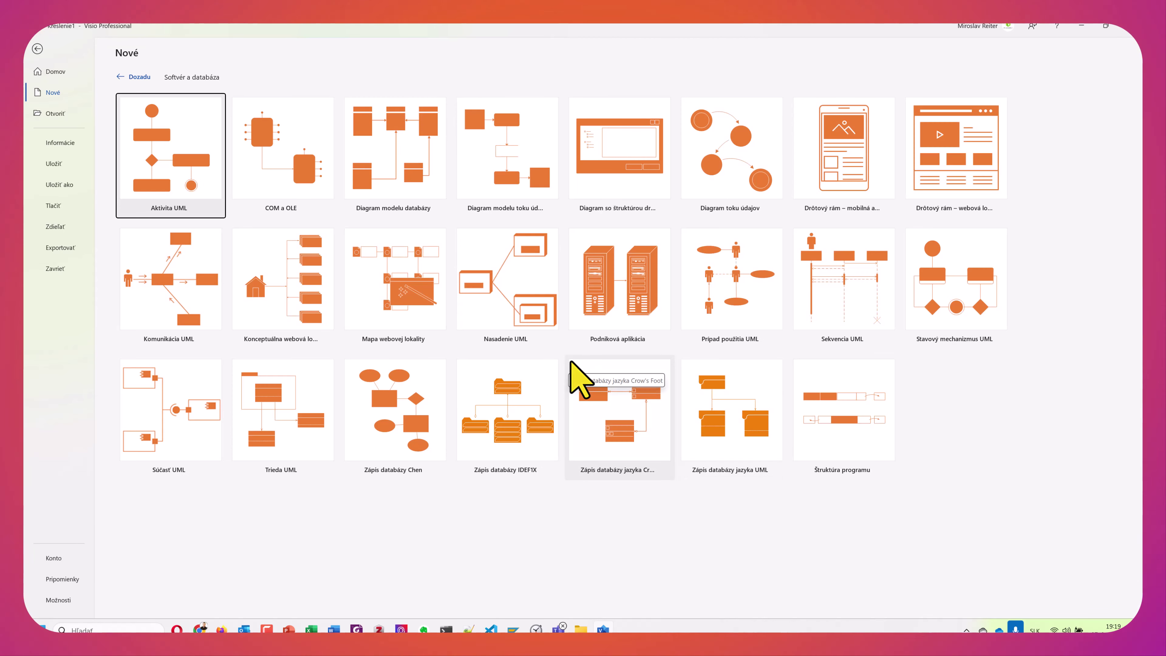
pyautogui.click(415, 274)
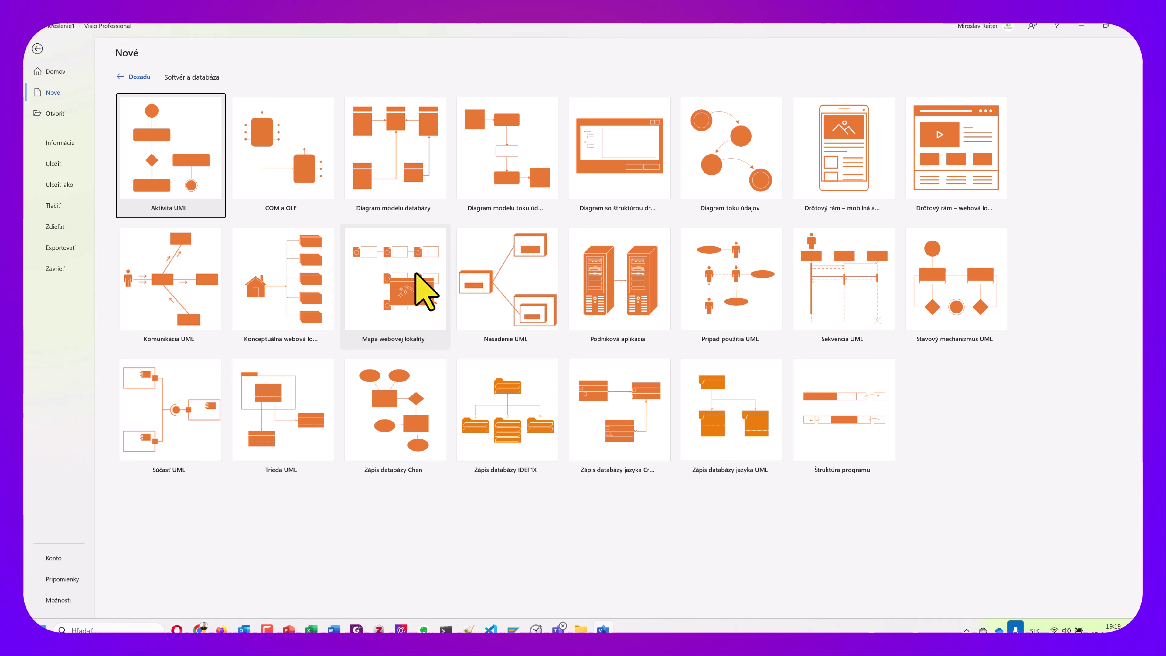
pyautogui.click(402, 286)
pyautogui.click(411, 303)
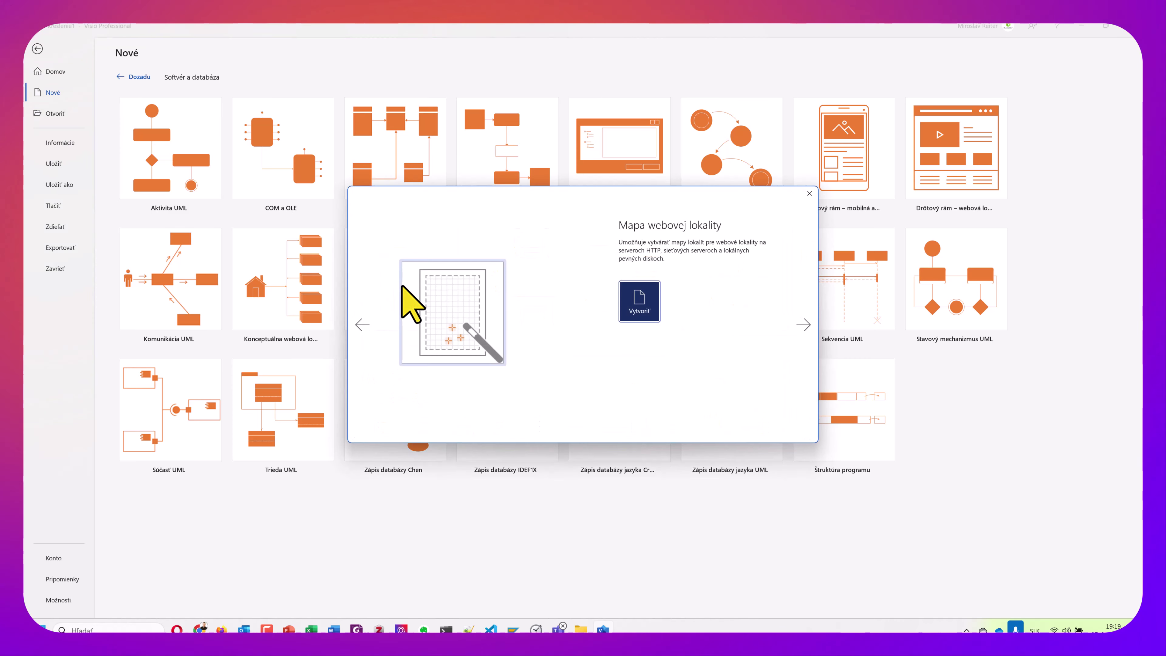
pyautogui.click(648, 311)
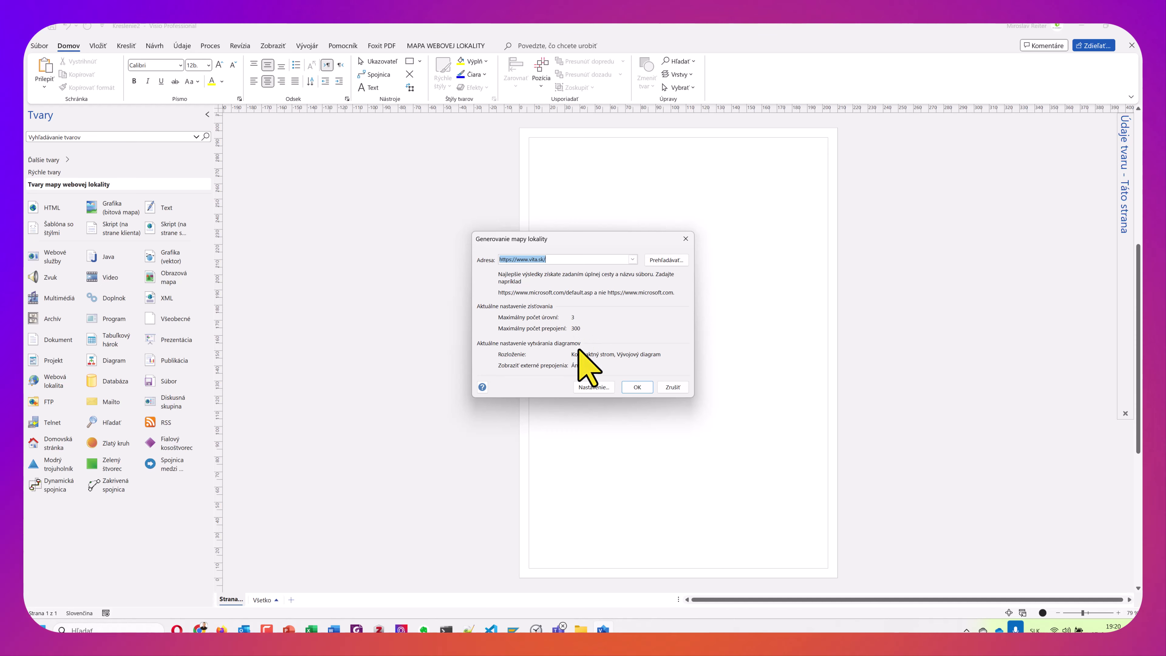
pyautogui.click(591, 388)
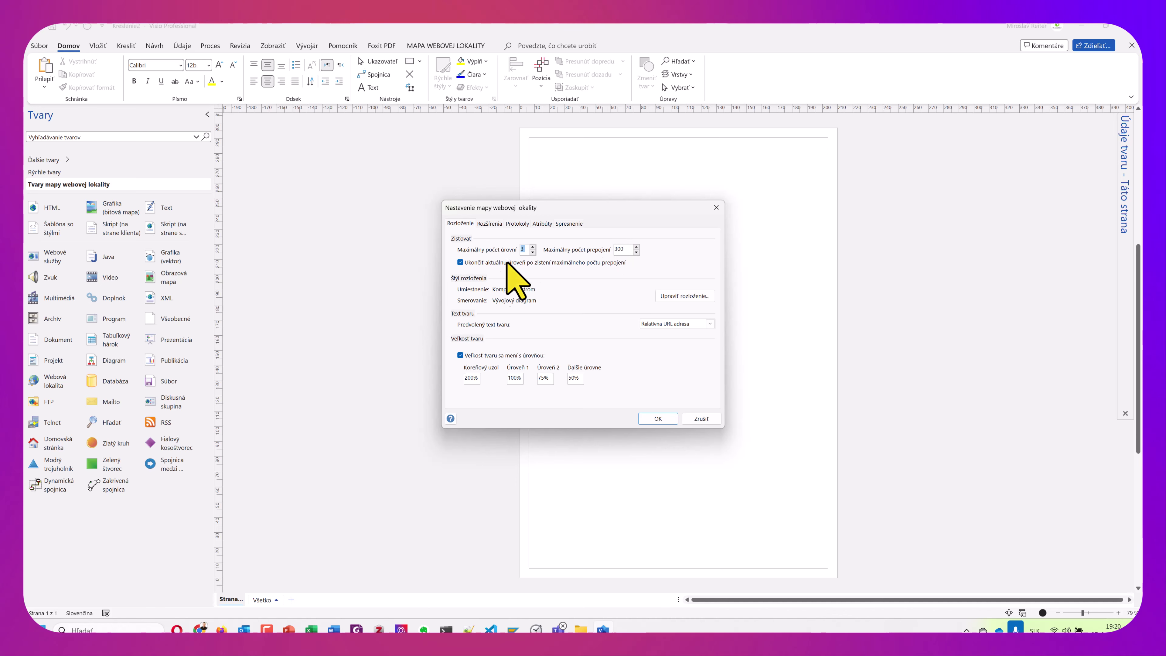
pyautogui.click(658, 419)
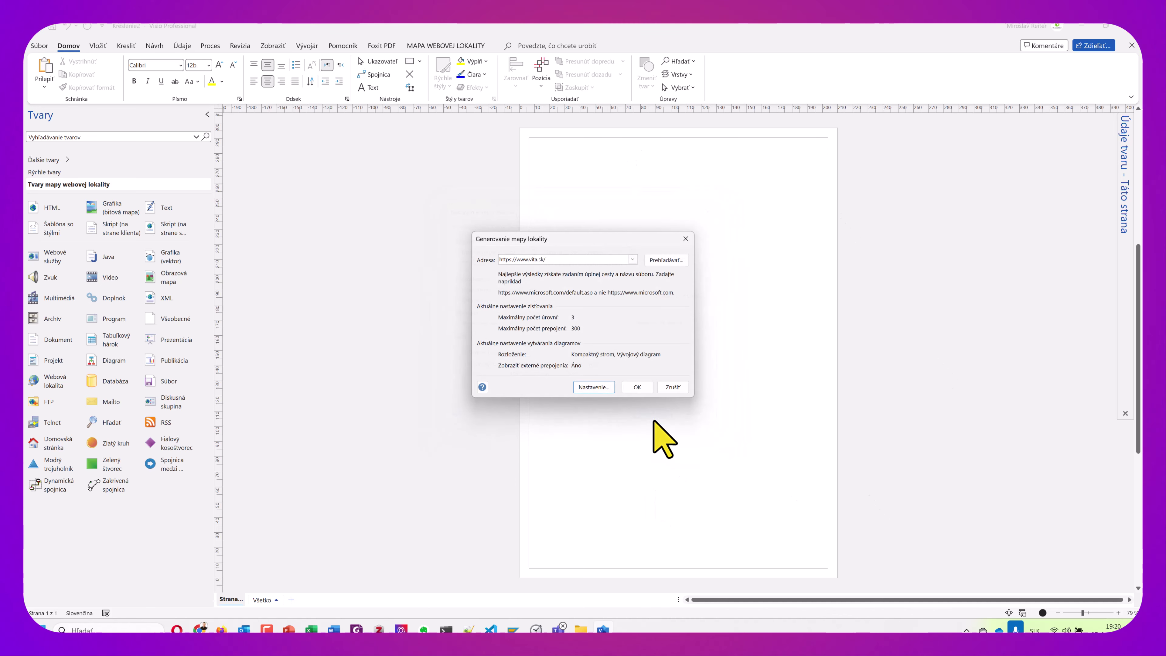
pyautogui.click(636, 390)
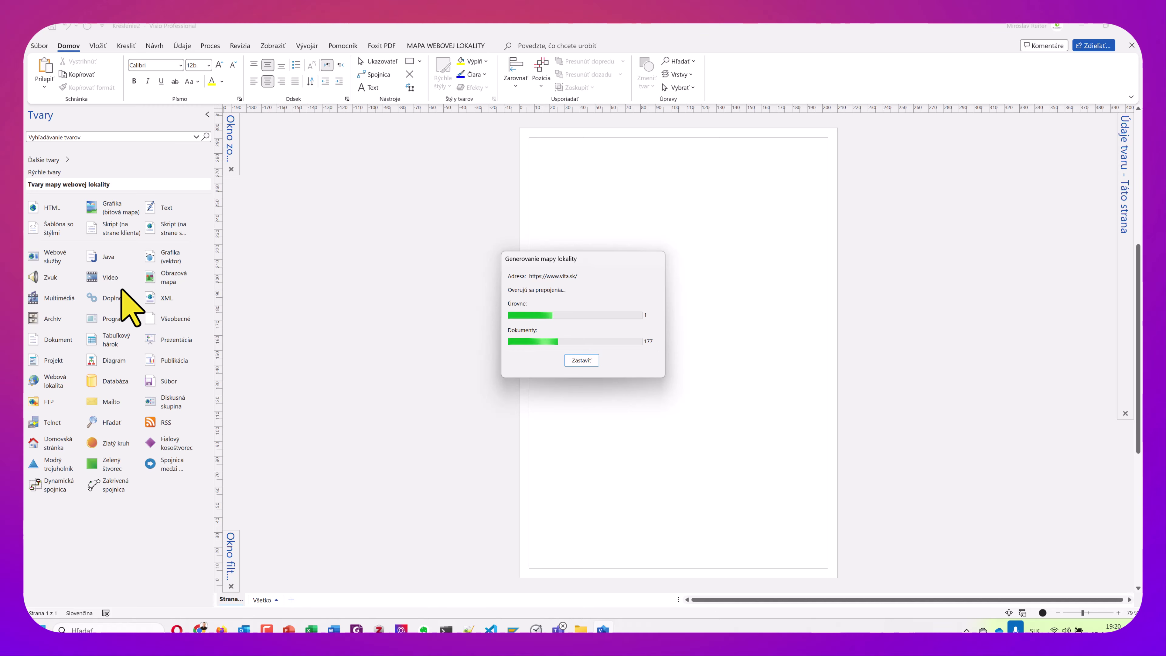
# - Launch Screaming Frog SEO Spider and decline the licence renewal
pyautogui.click(41, 628)
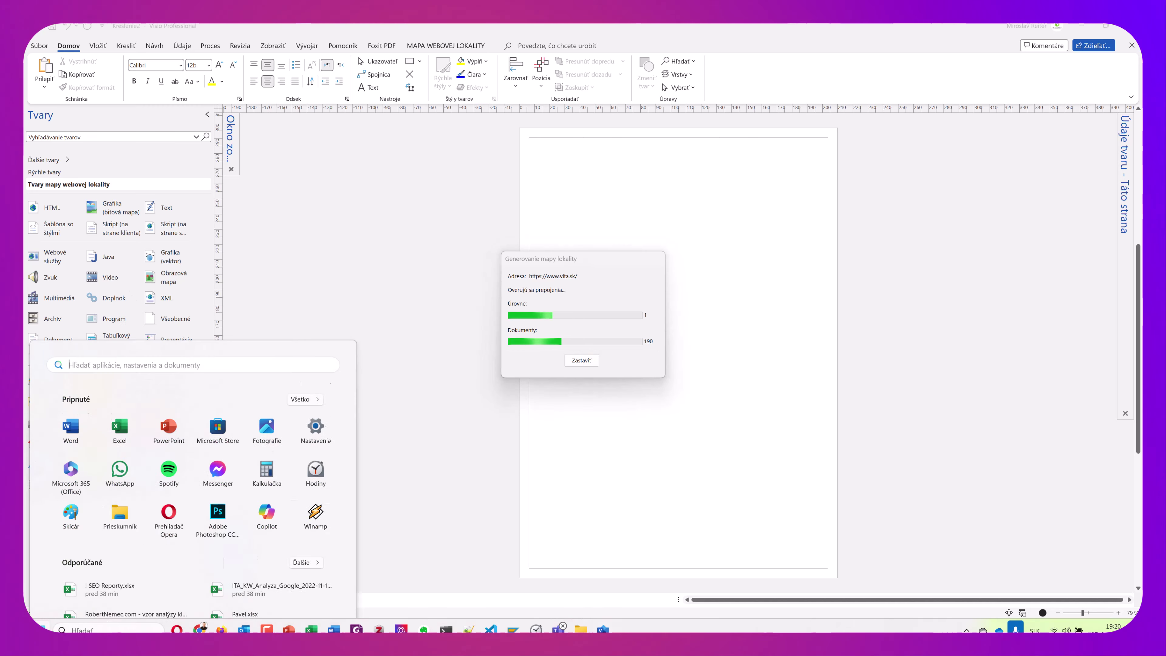
pyautogui.write('scre')
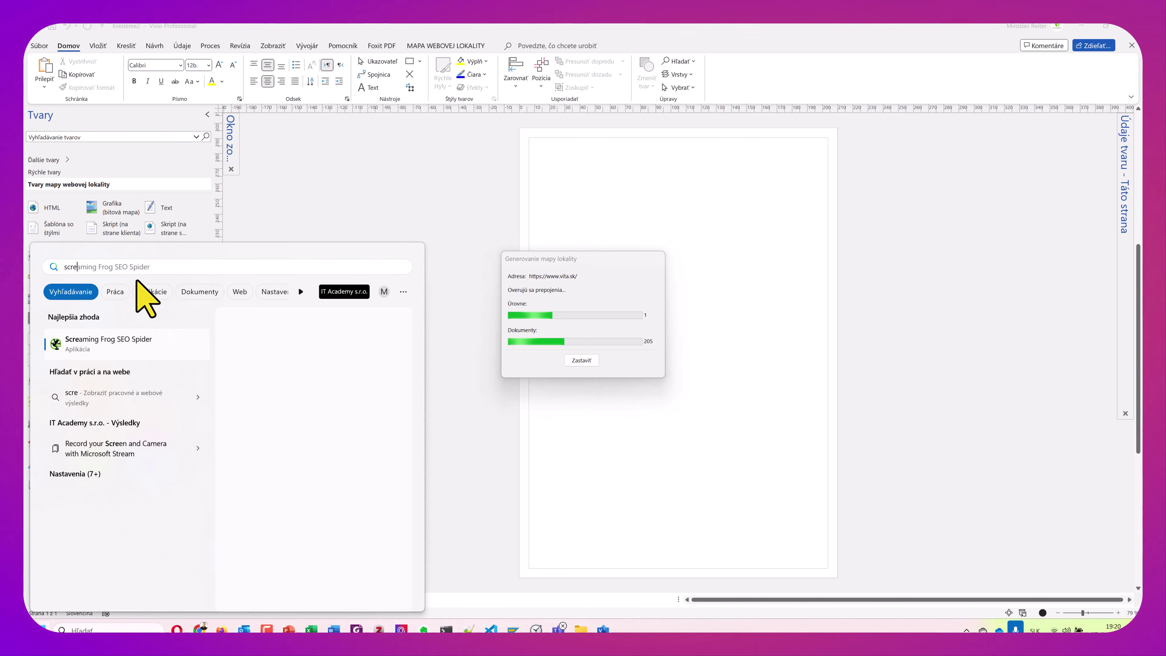
pyautogui.click(133, 342)
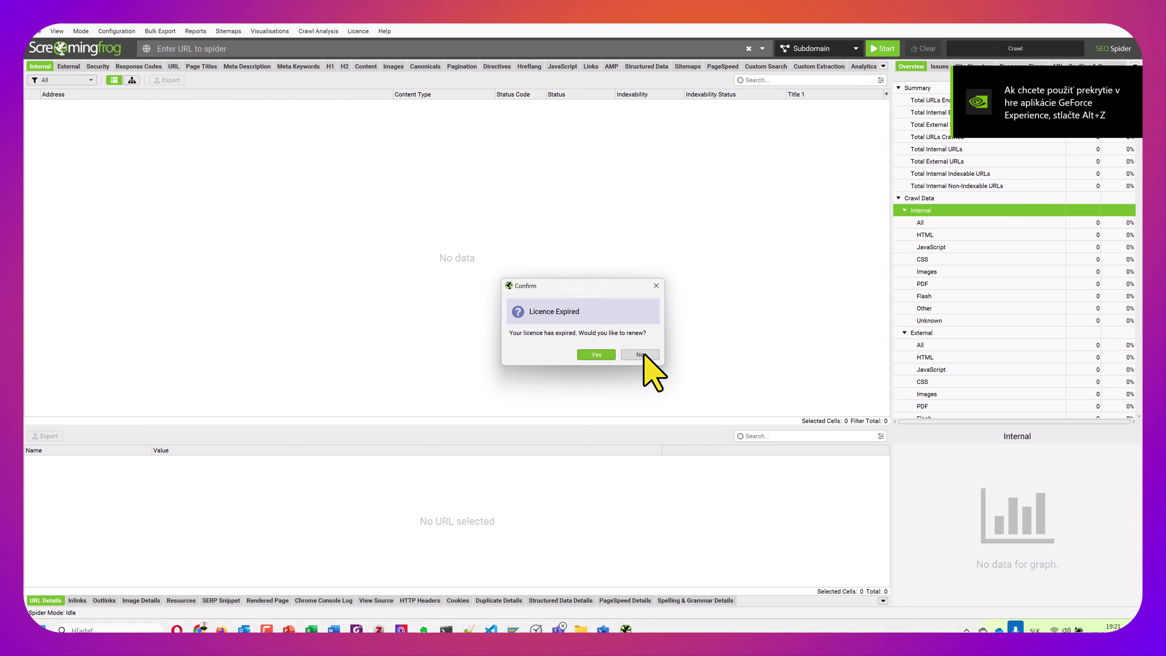
pyautogui.click(640, 354)
pyautogui.click(208, 48)
pyautogui.write('www')
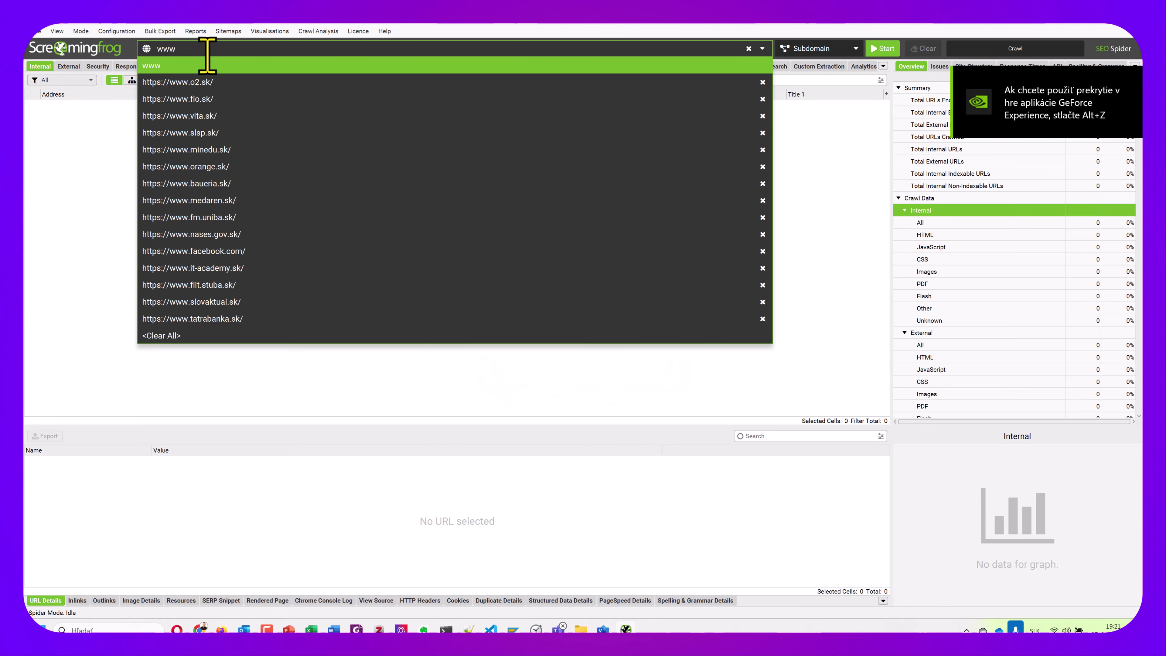
pyautogui.write('.vita.sk')
pyautogui.press('Escape')
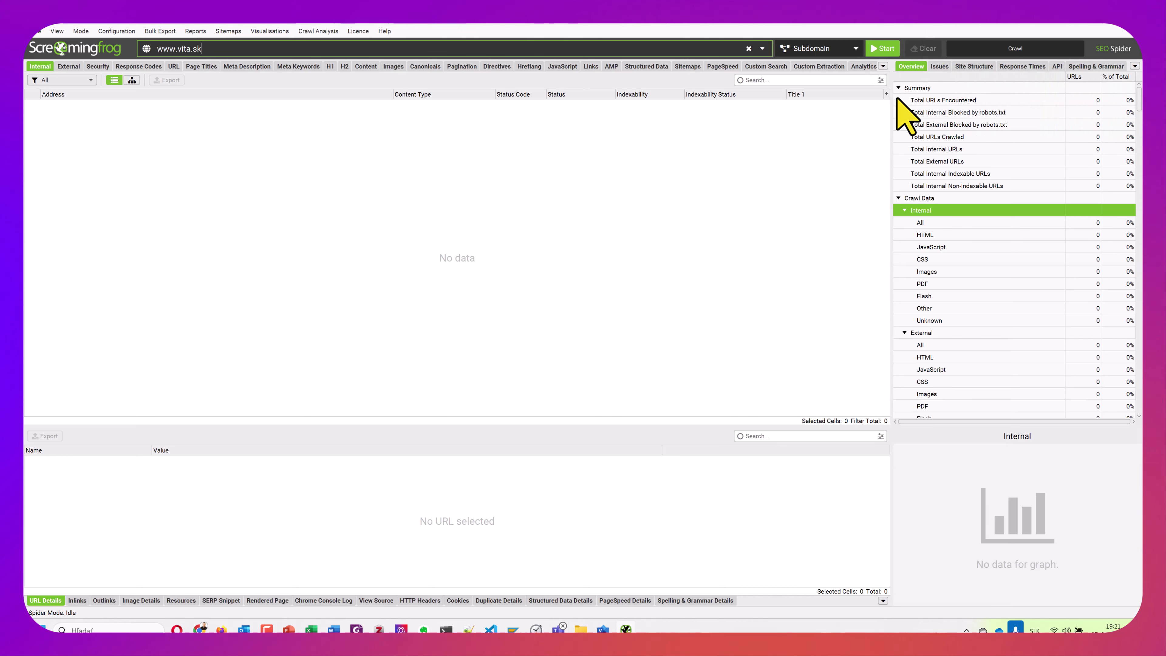
pyautogui.click(886, 49)
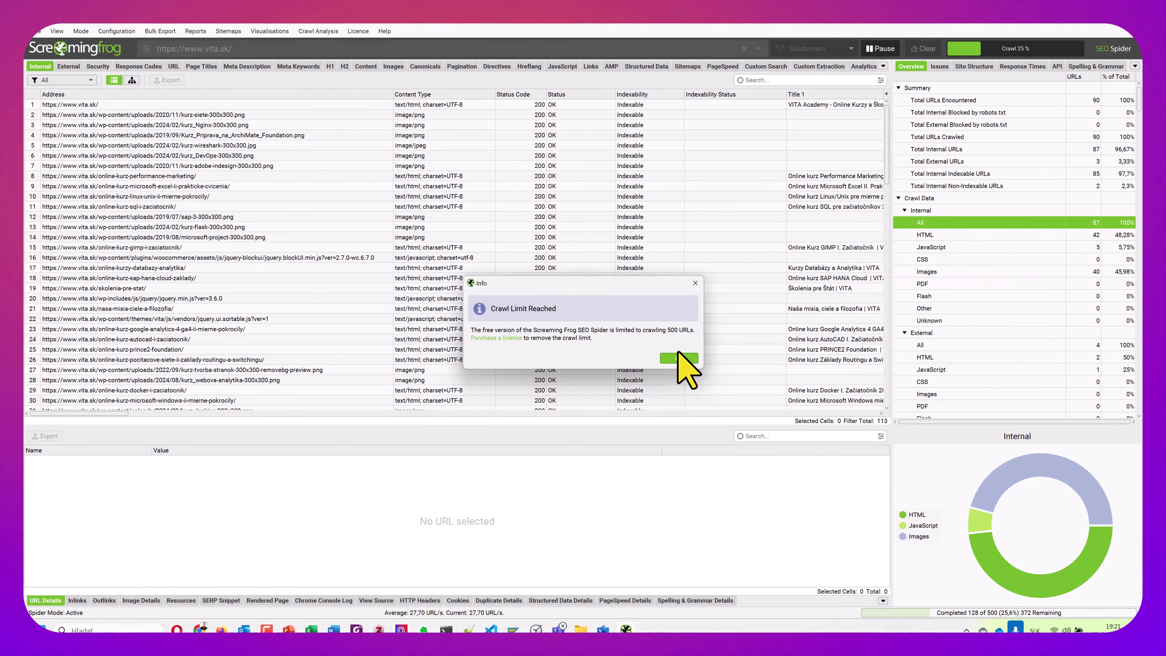
pyautogui.click(678, 358)
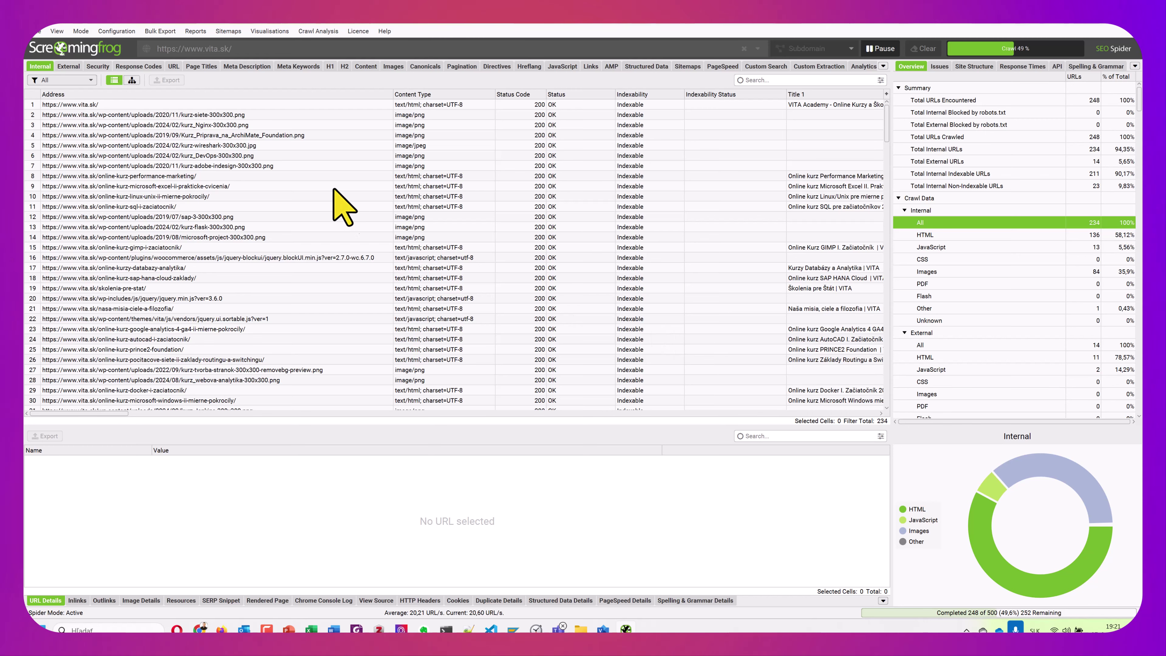
# - Open the Crawl Tree Graph visualisation of the crawled website and maximize its window
pyautogui.click(272, 32)
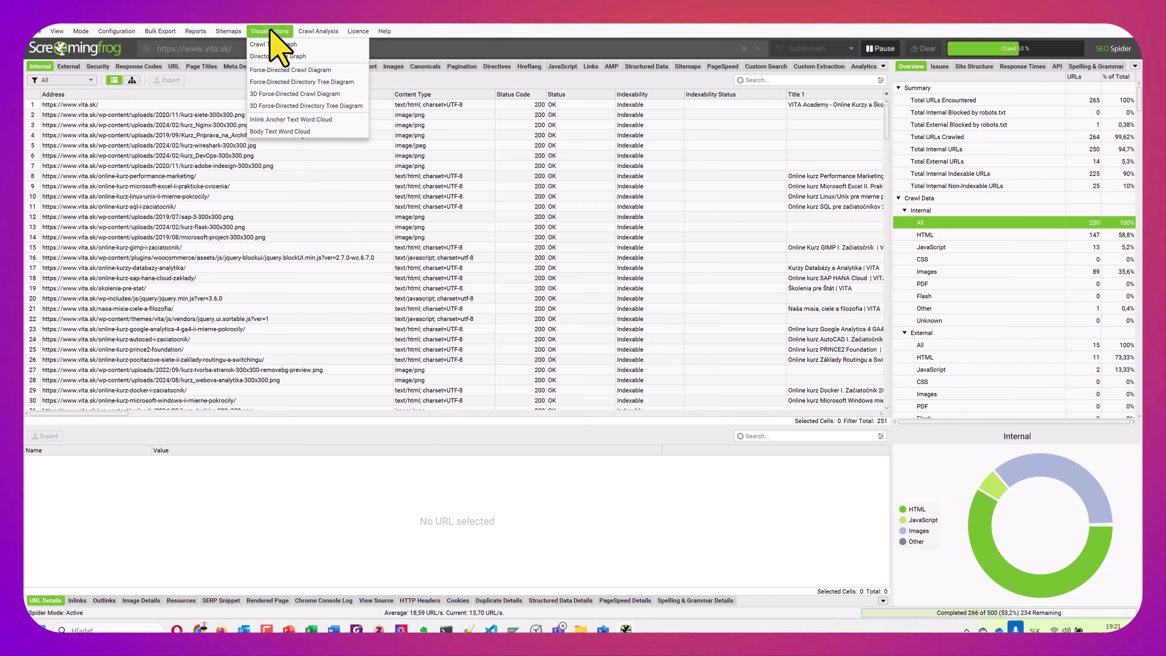
pyautogui.click(271, 45)
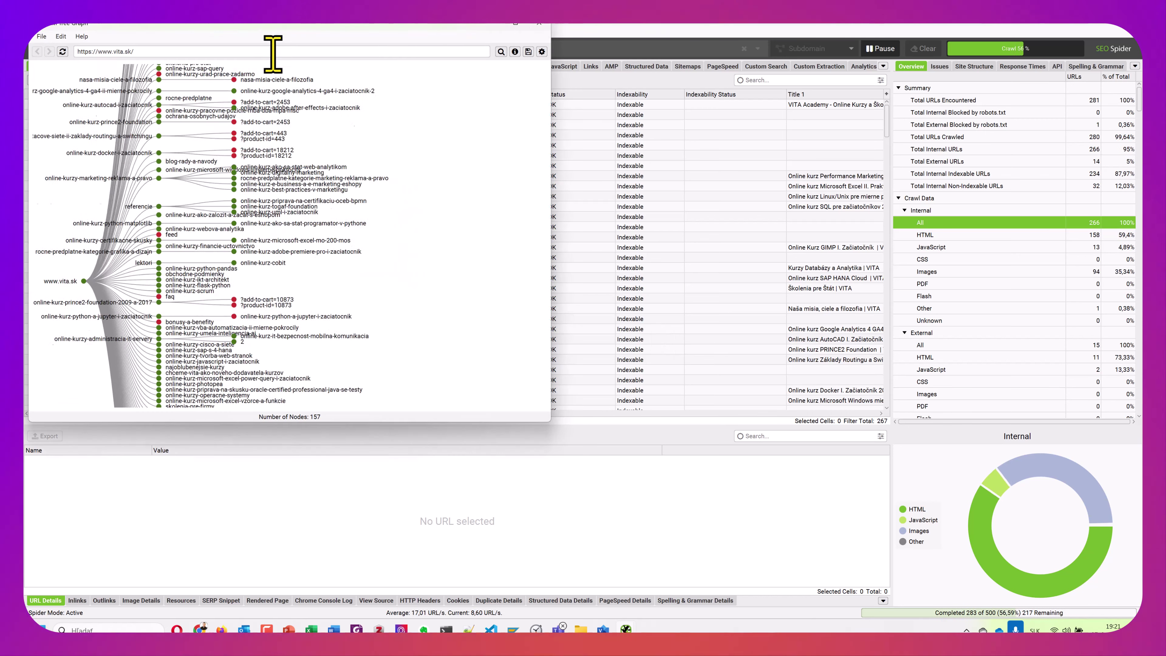
pyautogui.moveTo(413, 27); pyautogui.dragTo(484, 10)
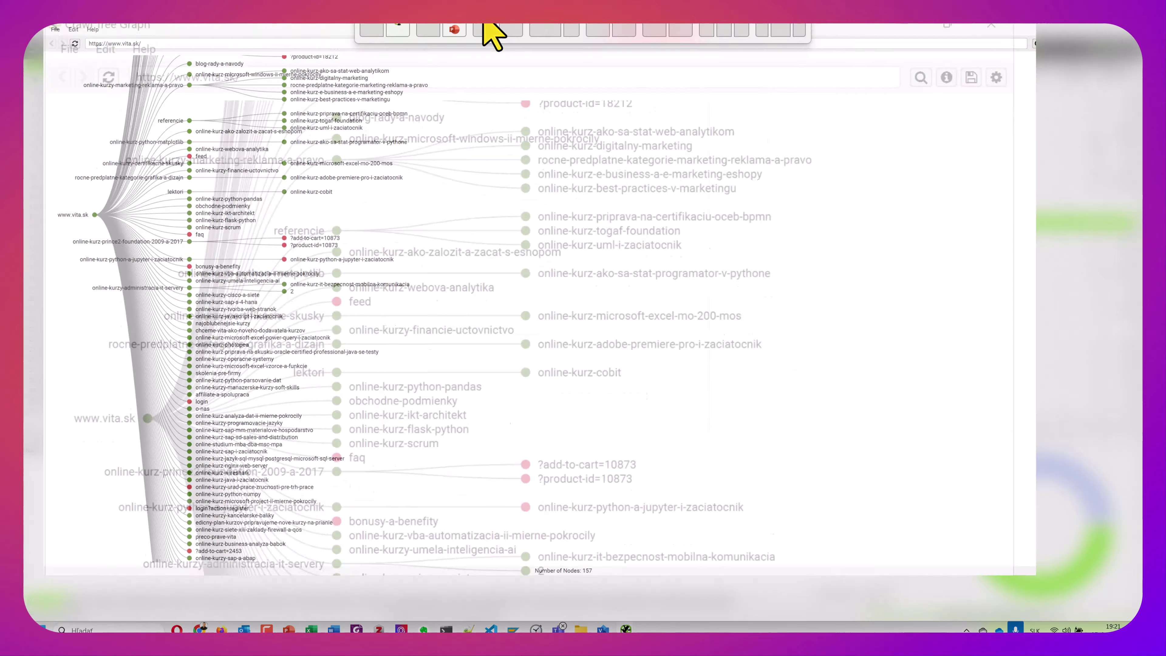
pyautogui.scroll(-2, 476, 331)
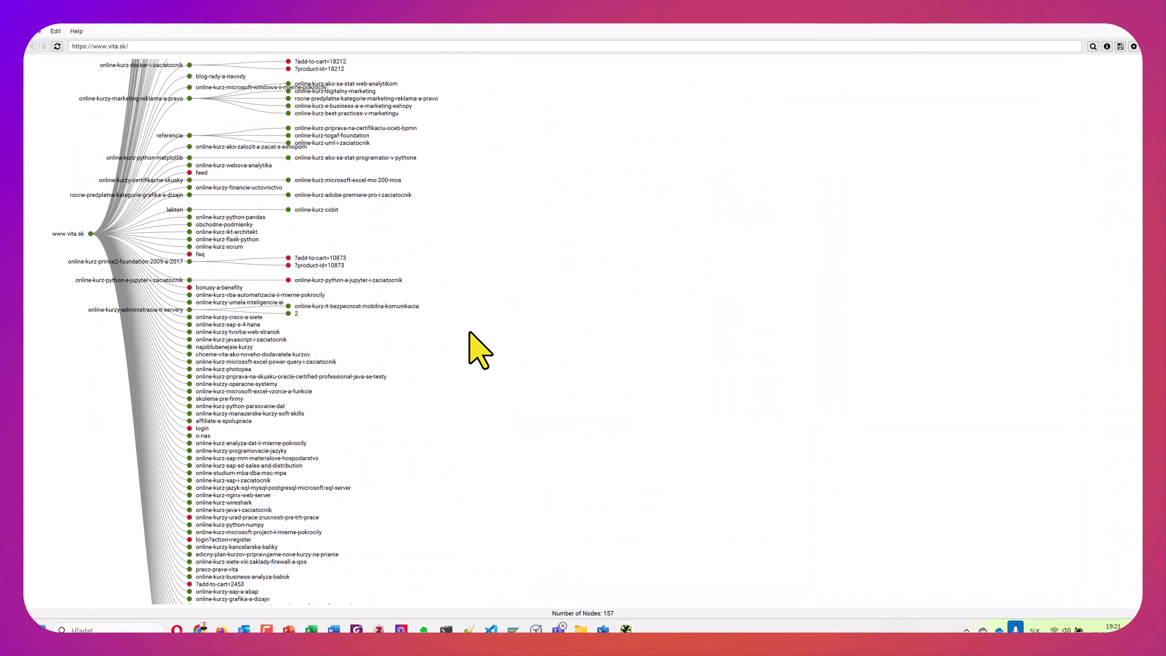
pyautogui.scroll(-1, 469, 333)
pyautogui.scroll(1, 469, 334)
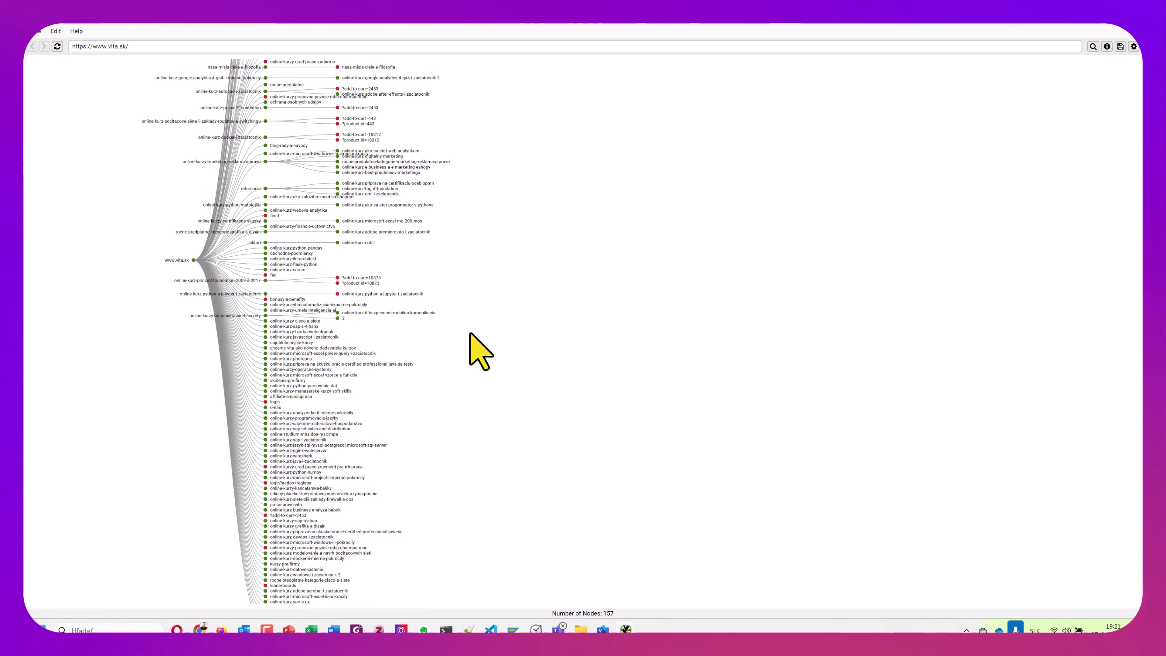
pyautogui.moveTo(308, 267)
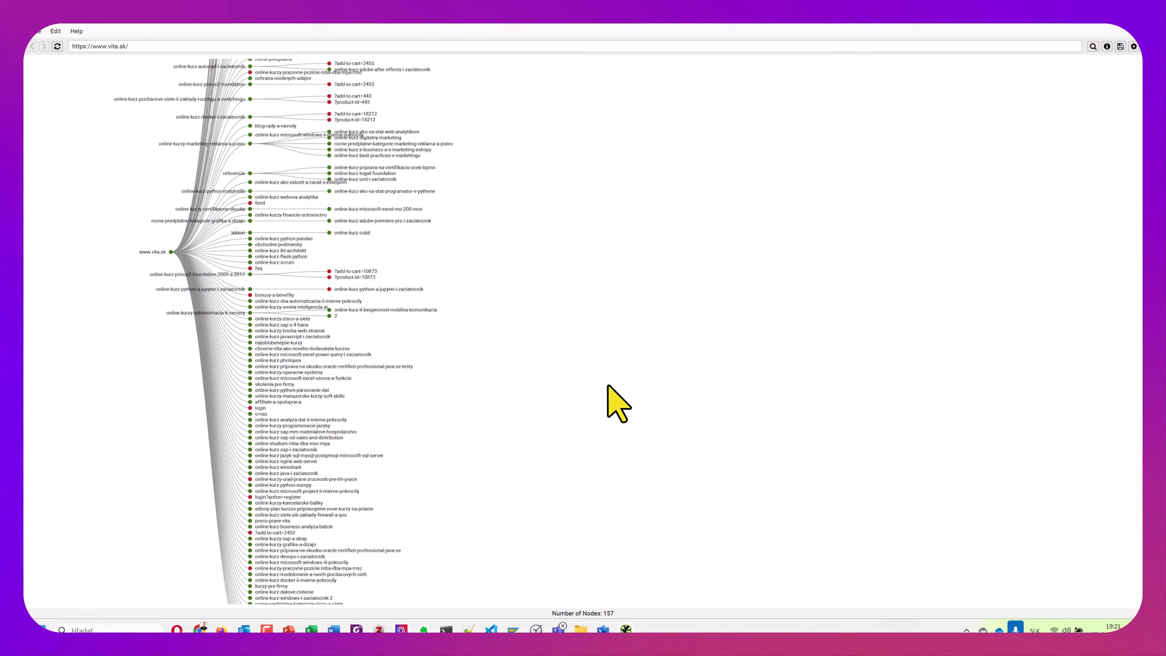
pyautogui.scroll(-3, 618, 403)
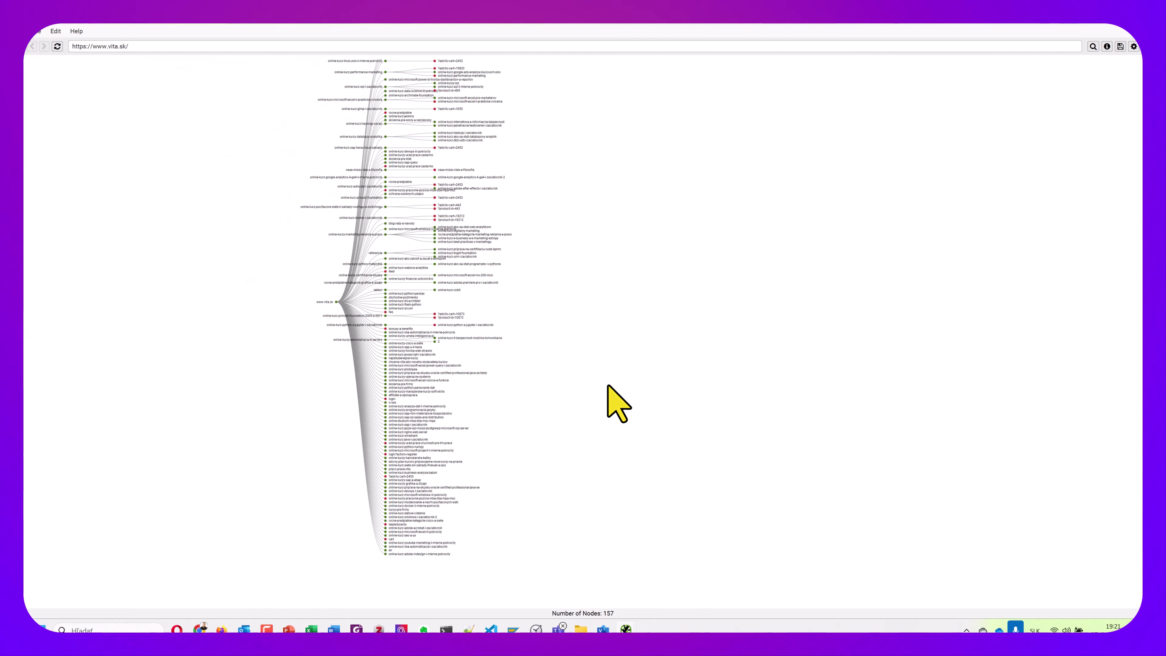
pyautogui.scroll(2, 539, 328)
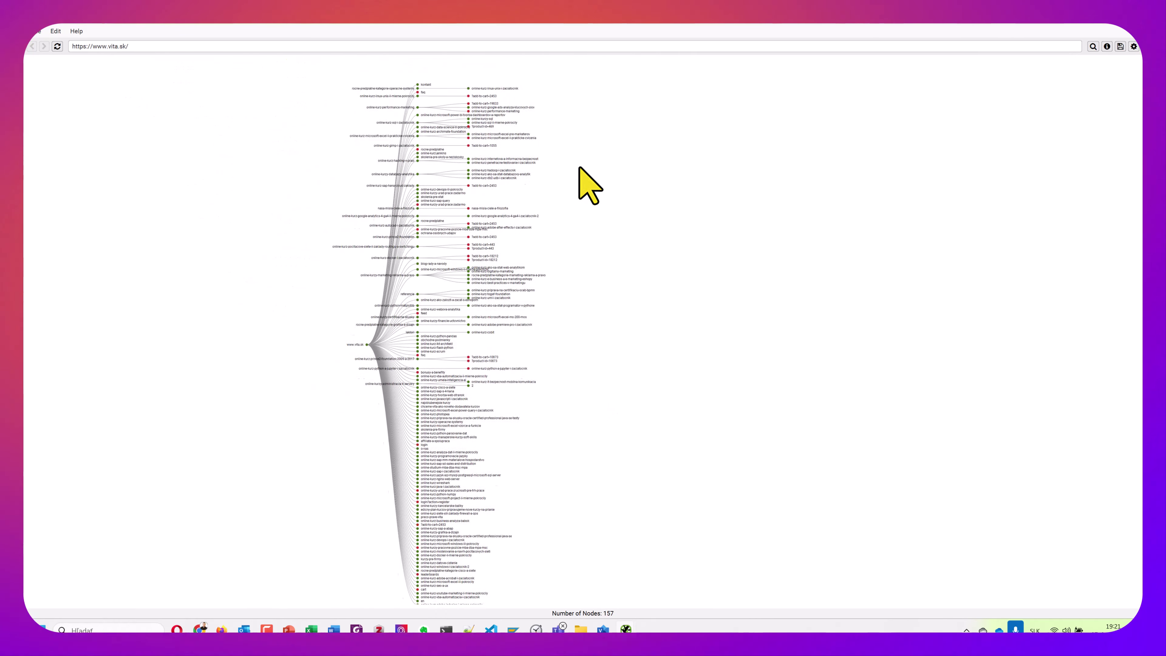
pyautogui.scroll(3, 557, 239)
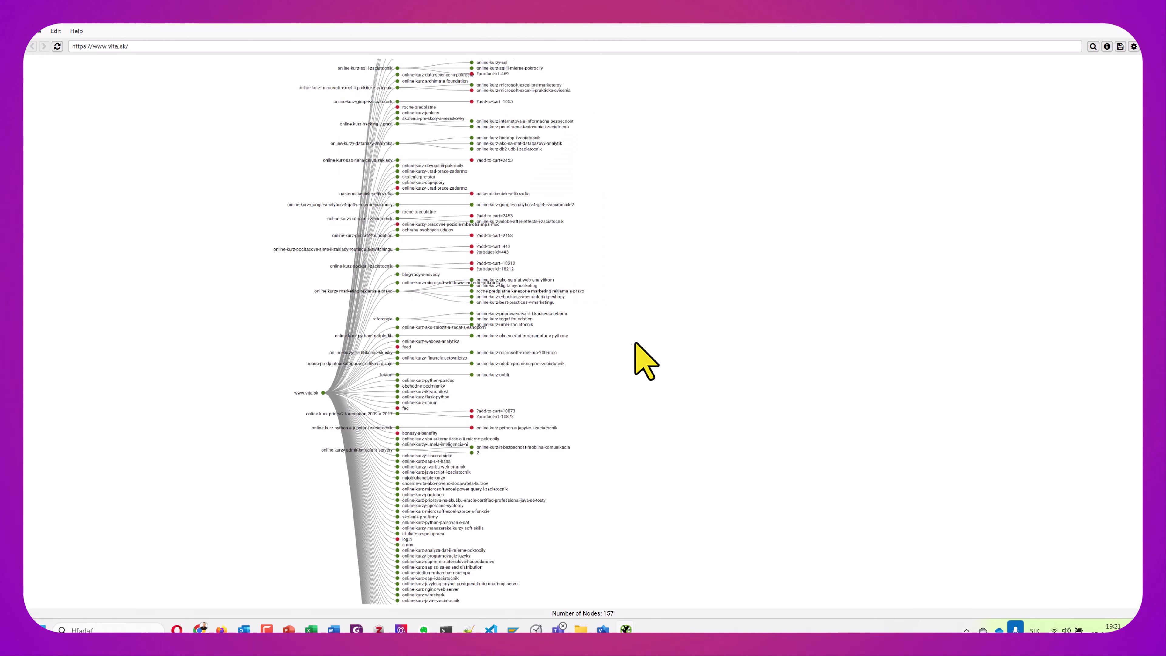
pyautogui.scroll(1, 663, 396)
pyautogui.scroll(5, 637, 247)
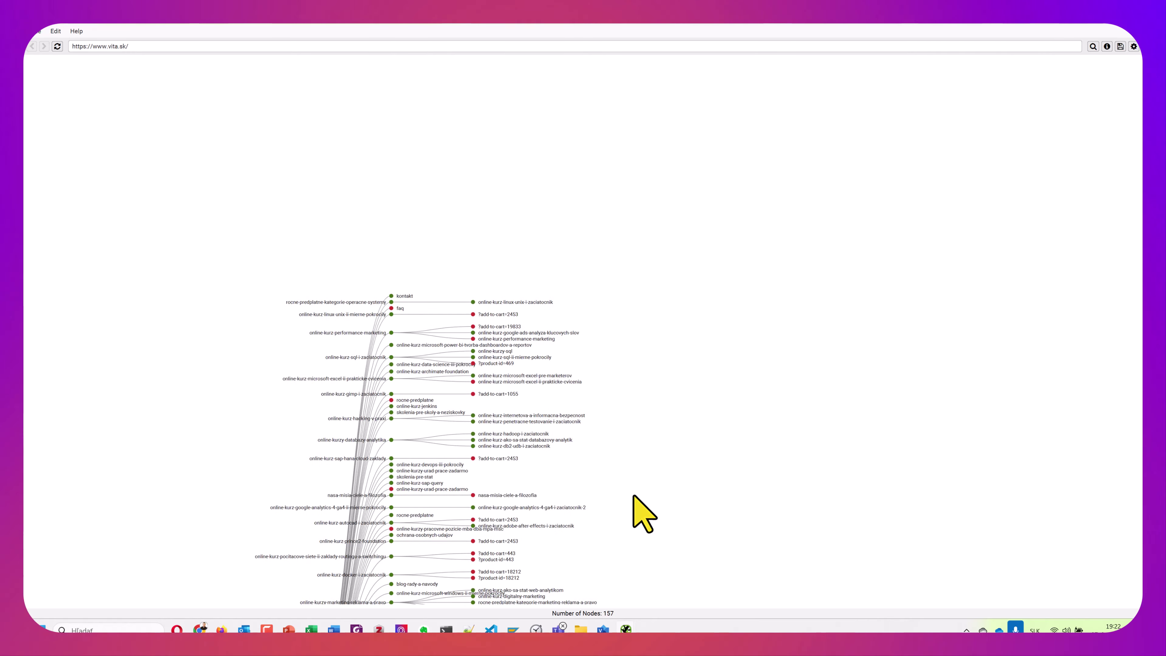
pyautogui.scroll(-4, 638, 513)
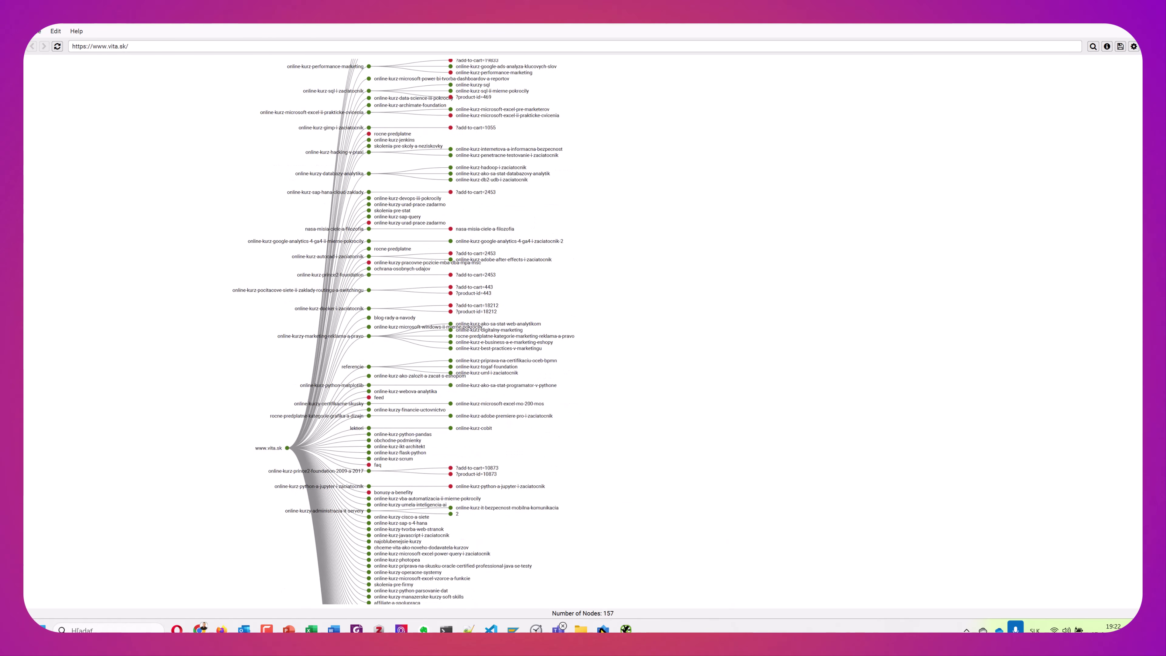
# - Clear away the graph, crawler and browser windows to return to the Kreslenie2 site map drawing in Visio
pyautogui.moveTo(602, 630)
pyautogui.click(640, 568)
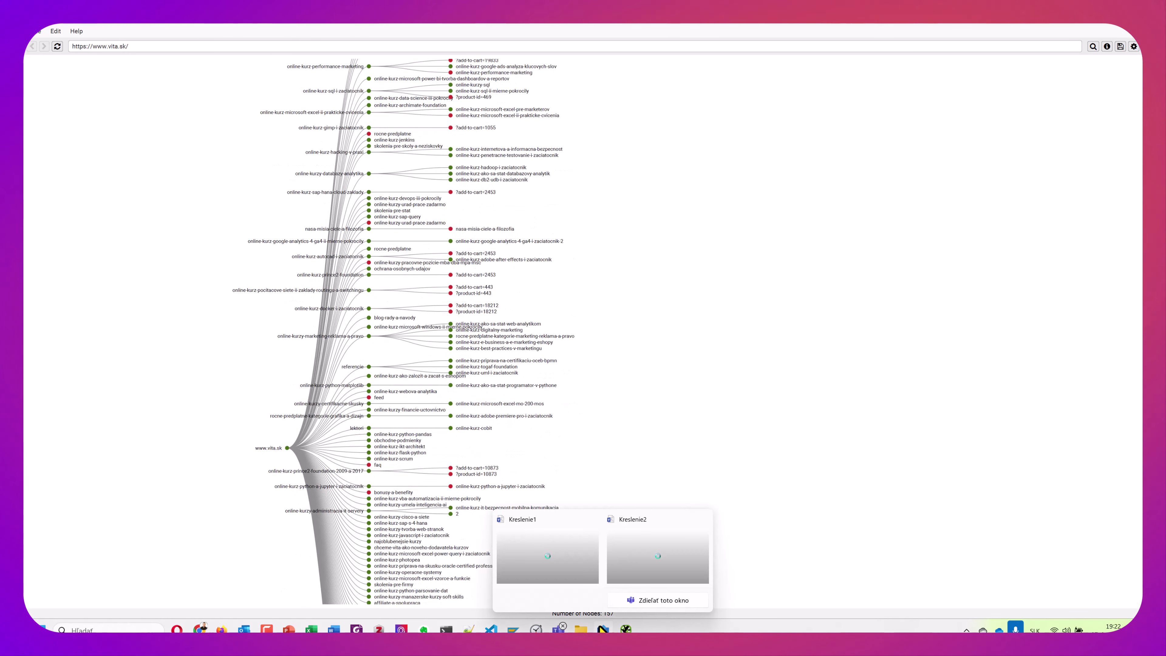
pyautogui.click(1106, 28)
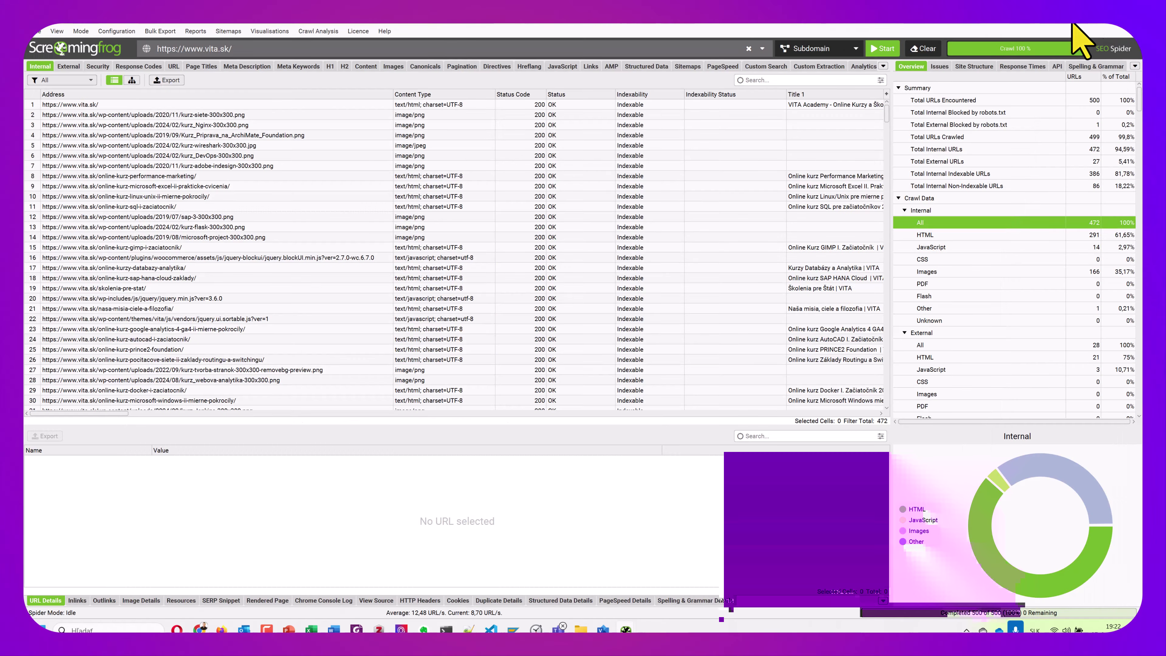
pyautogui.click(1089, 30)
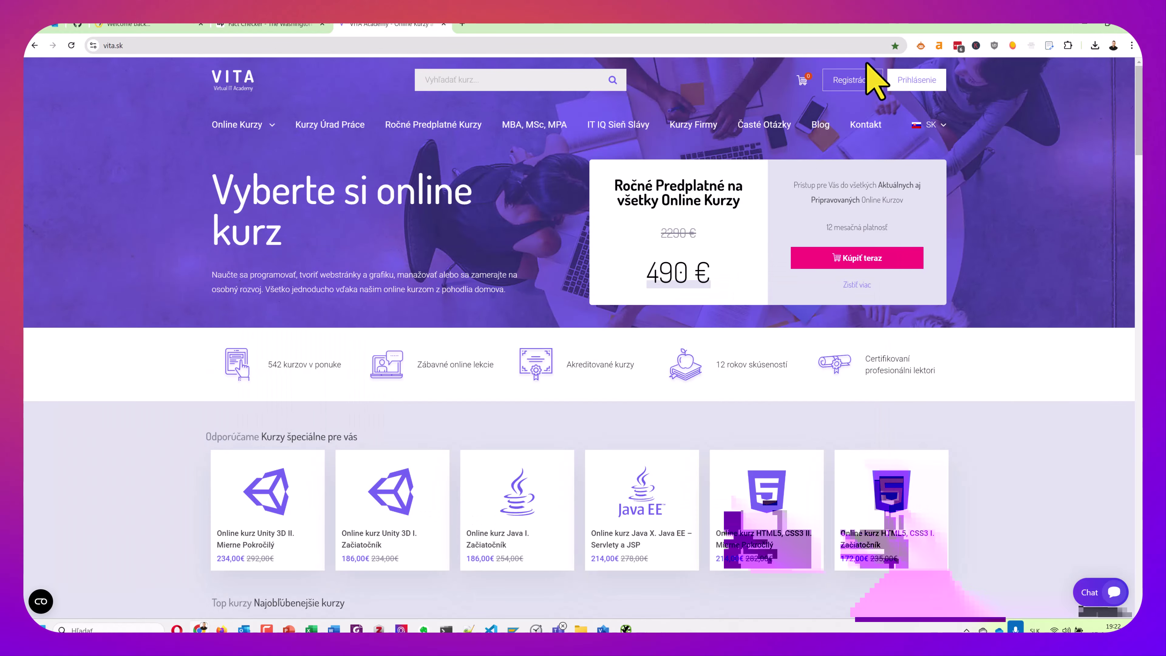
pyautogui.click(1083, 26)
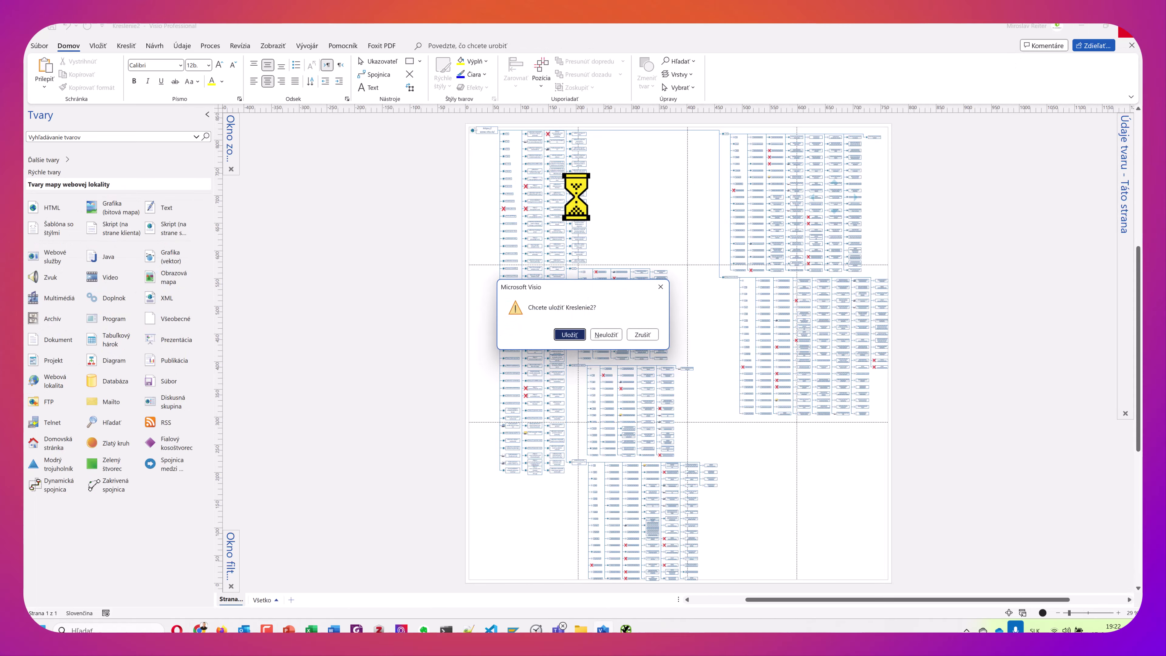
pyautogui.click(661, 287)
pyautogui.scroll(3, 495, 143)
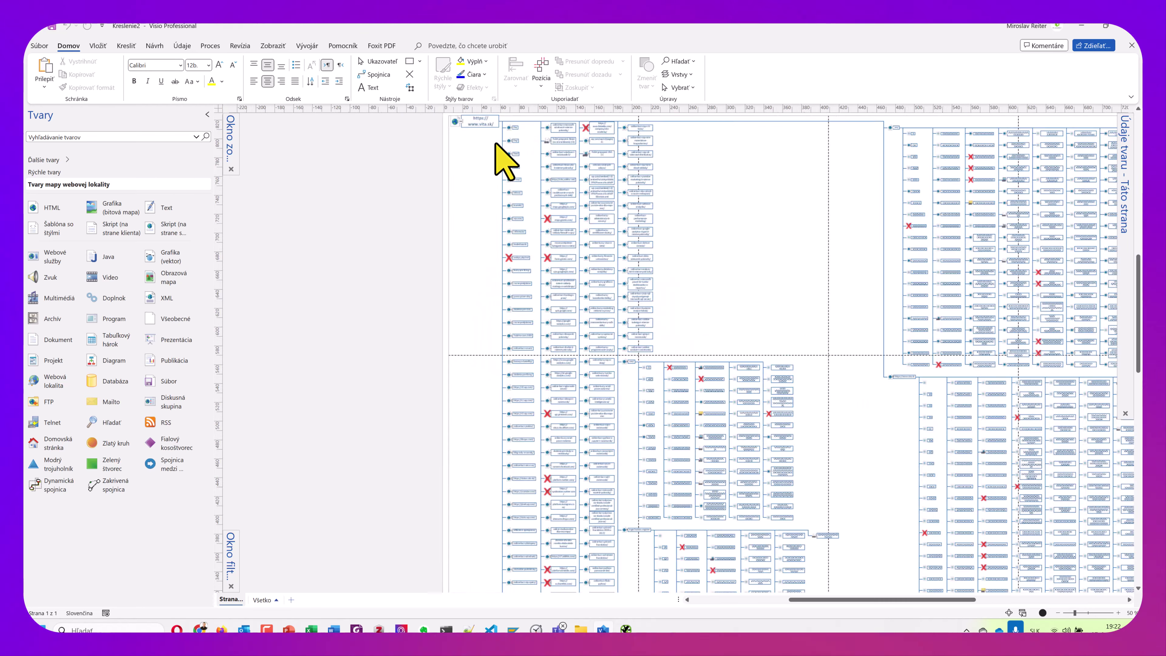
pyautogui.scroll(6, 495, 143)
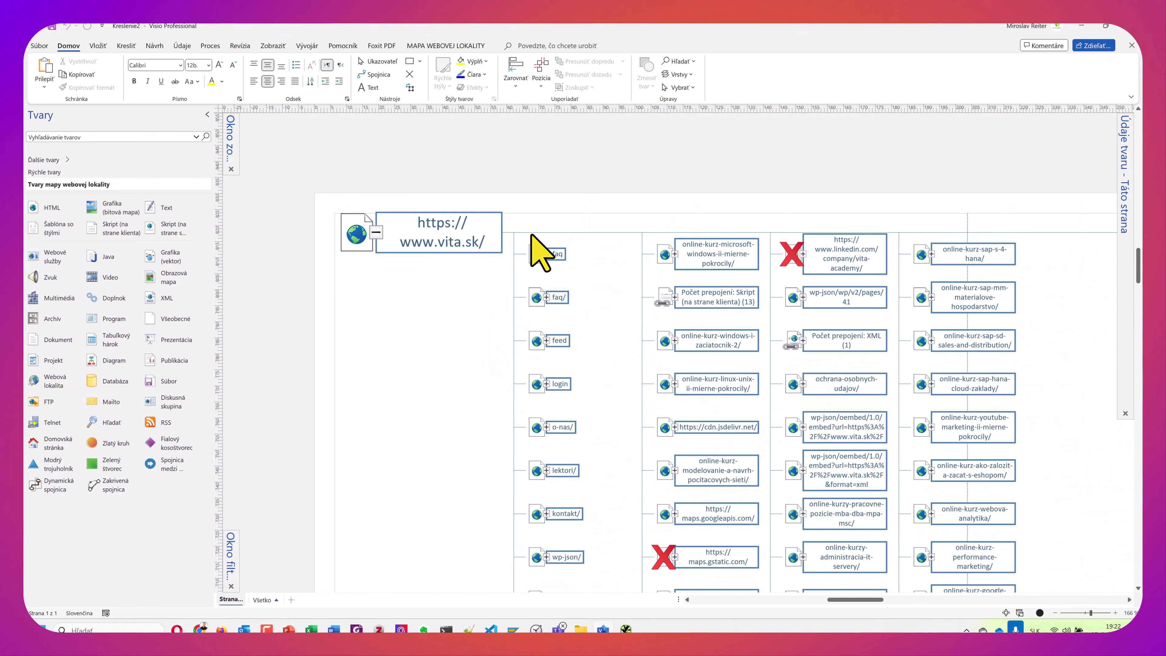
pyautogui.scroll(-5, 533, 250)
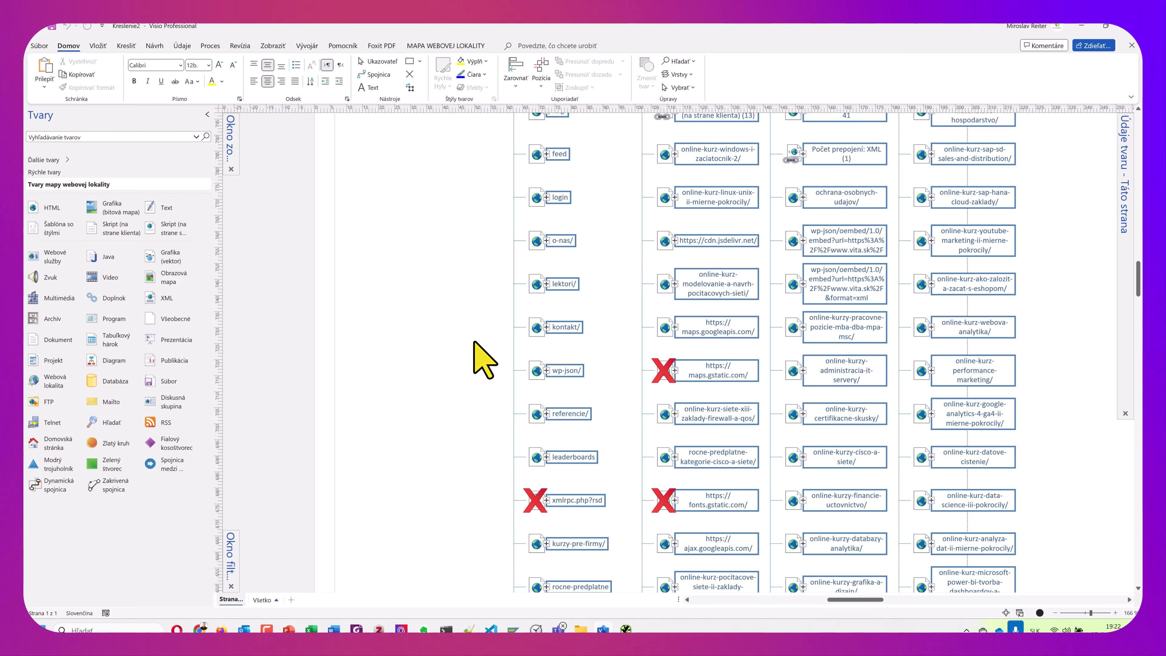
pyautogui.scroll(-6, 474, 342)
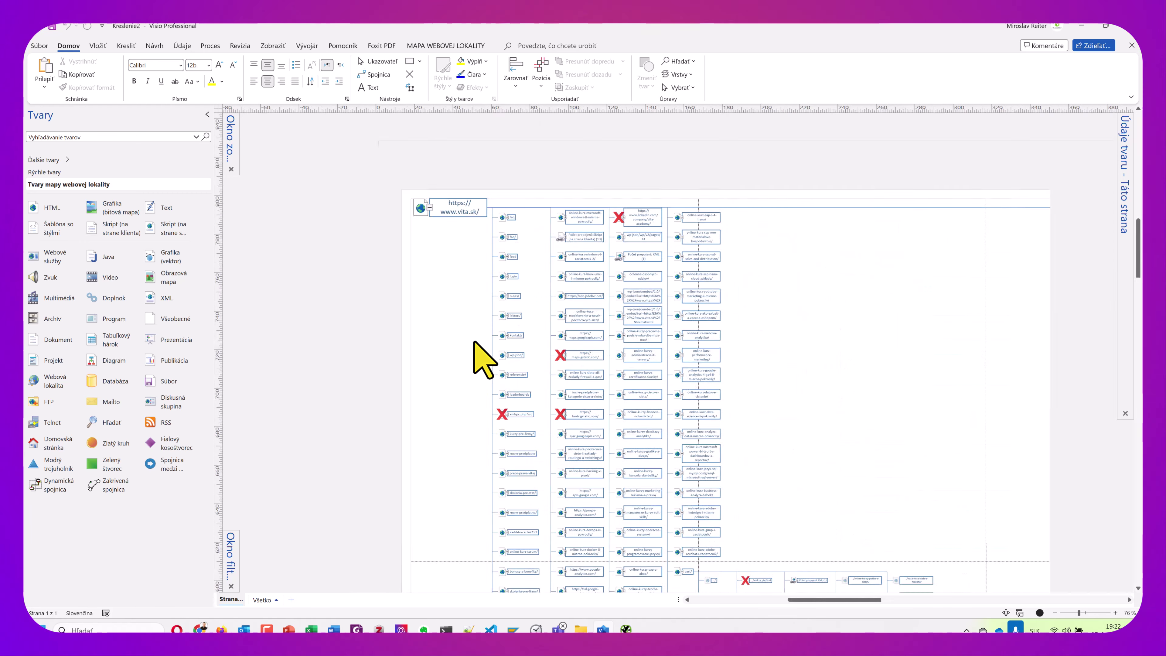
pyautogui.scroll(-5, 474, 342)
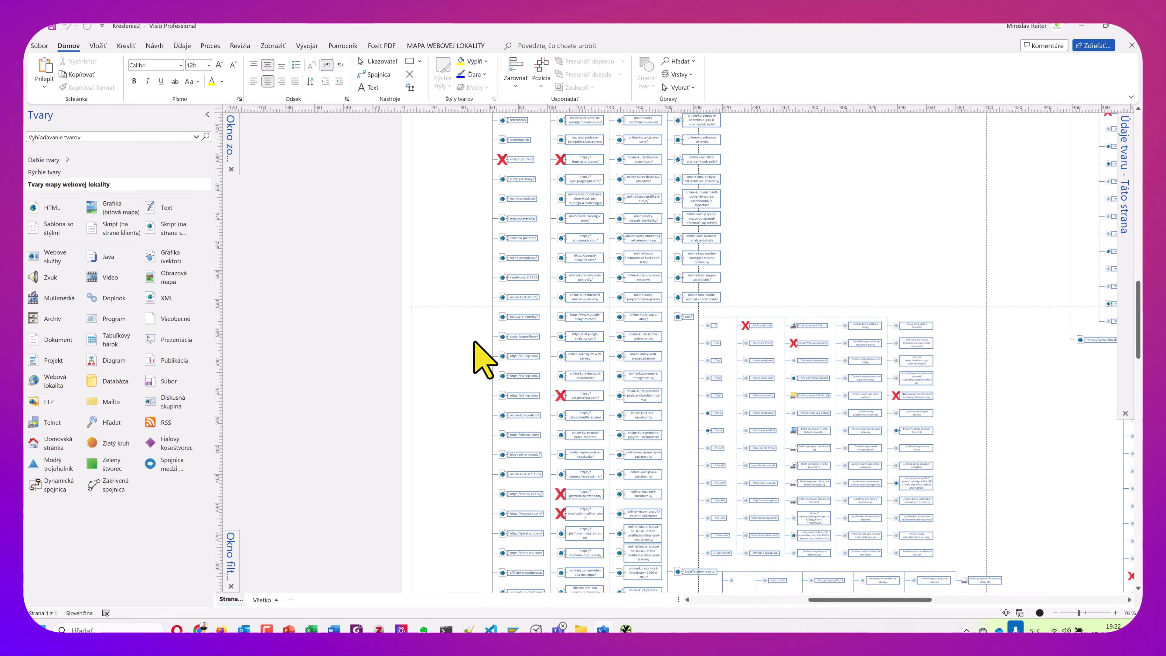
pyautogui.scroll(6, 618, 440)
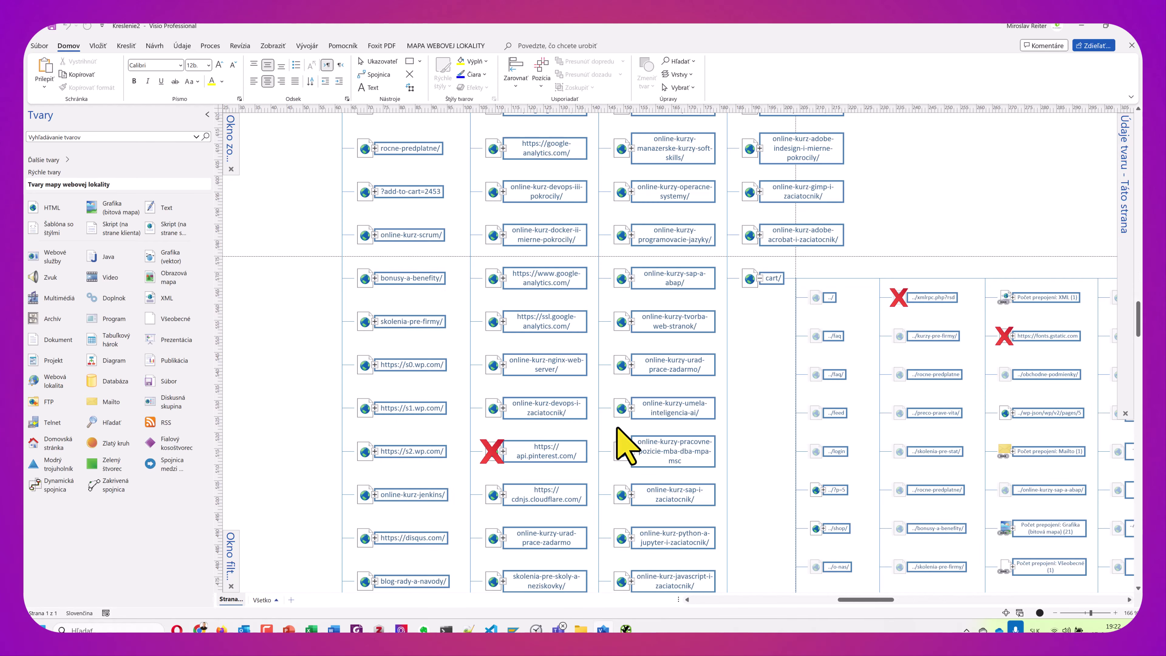
pyautogui.scroll(-5, 626, 438)
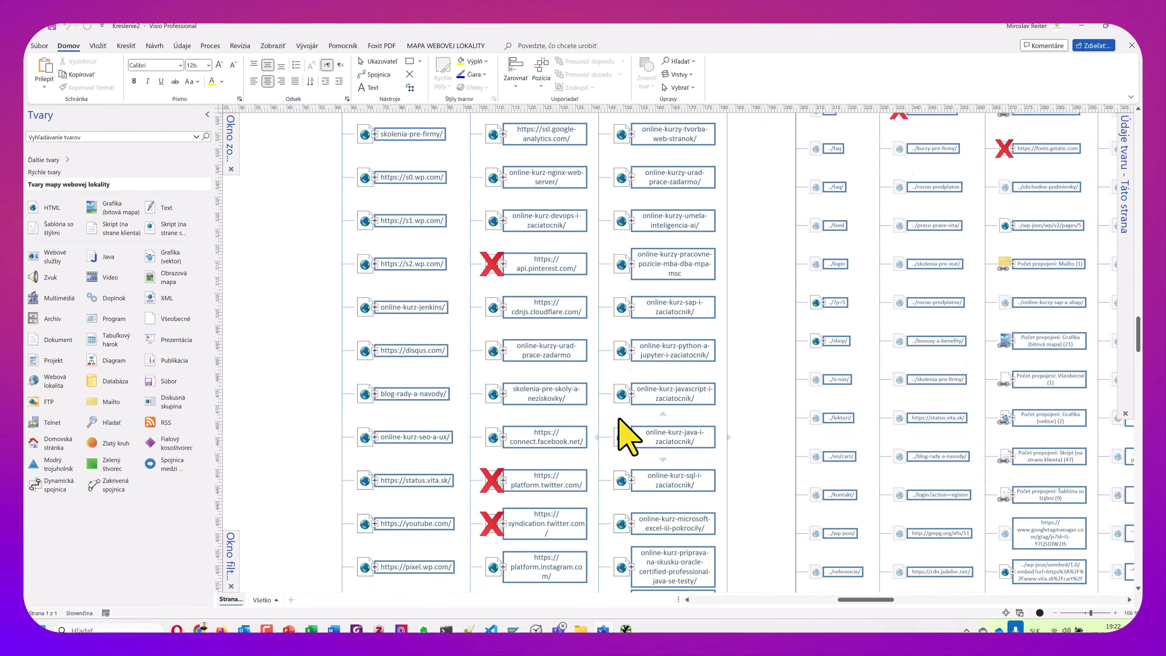
pyautogui.scroll(-6, 621, 417)
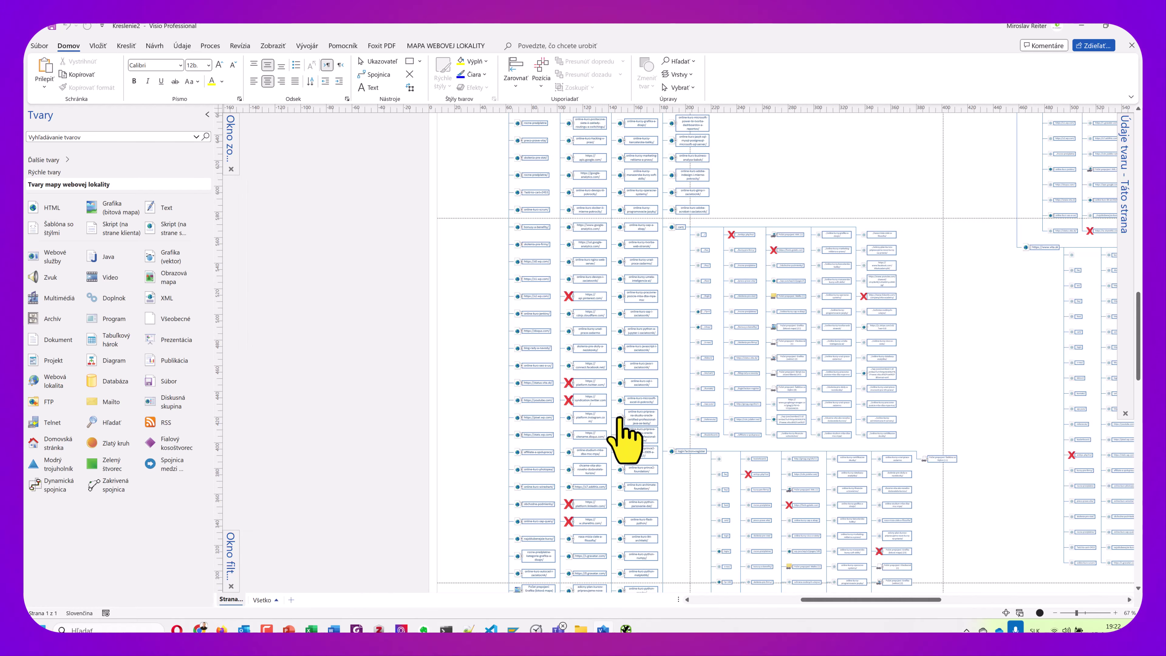
pyautogui.scroll(-4, 621, 413)
pyautogui.scroll(4, 910, 339)
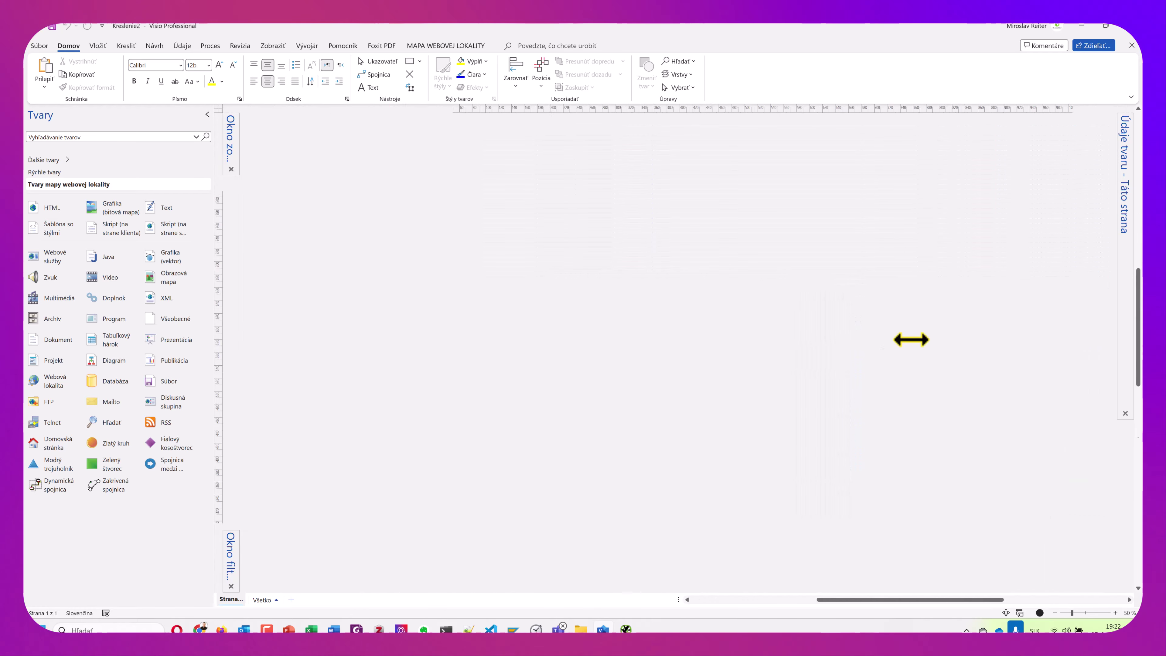
pyautogui.scroll(8, 770, 370)
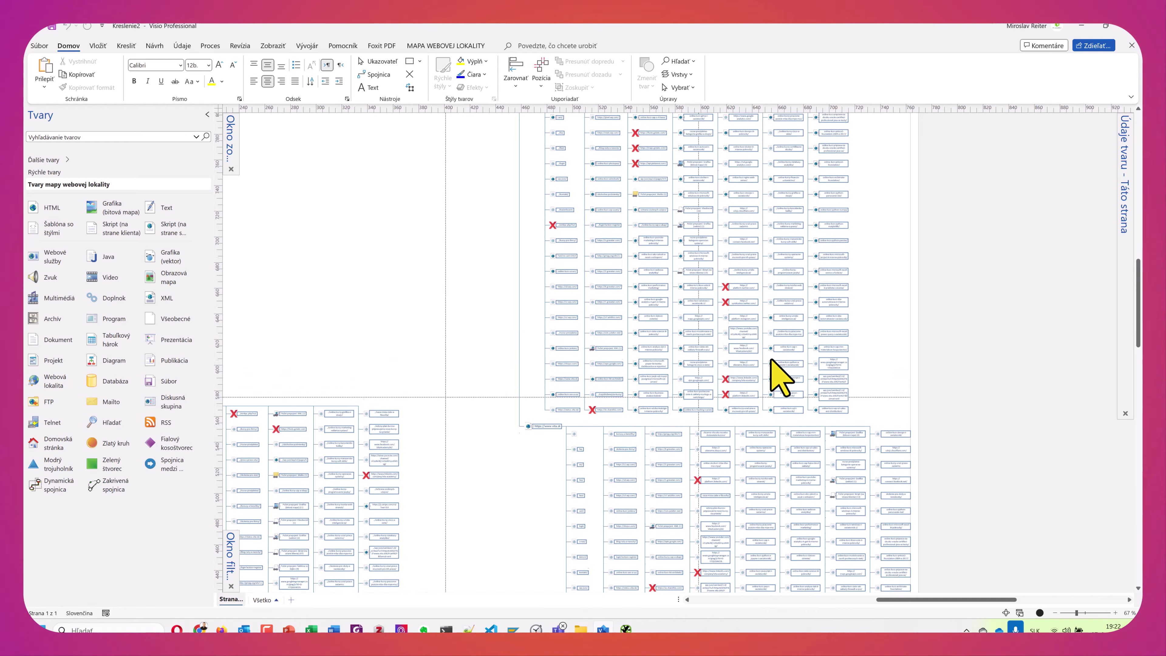
pyautogui.scroll(1, 702, 340)
pyautogui.scroll(3, 699, 317)
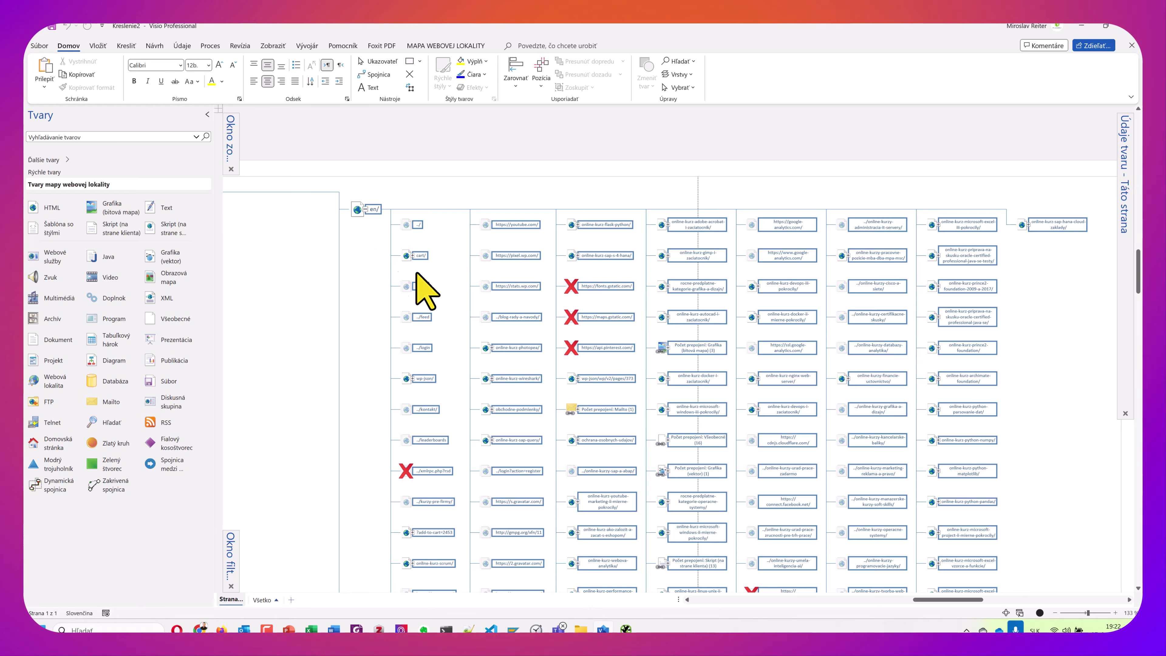
pyautogui.scroll(-15, 627, 323)
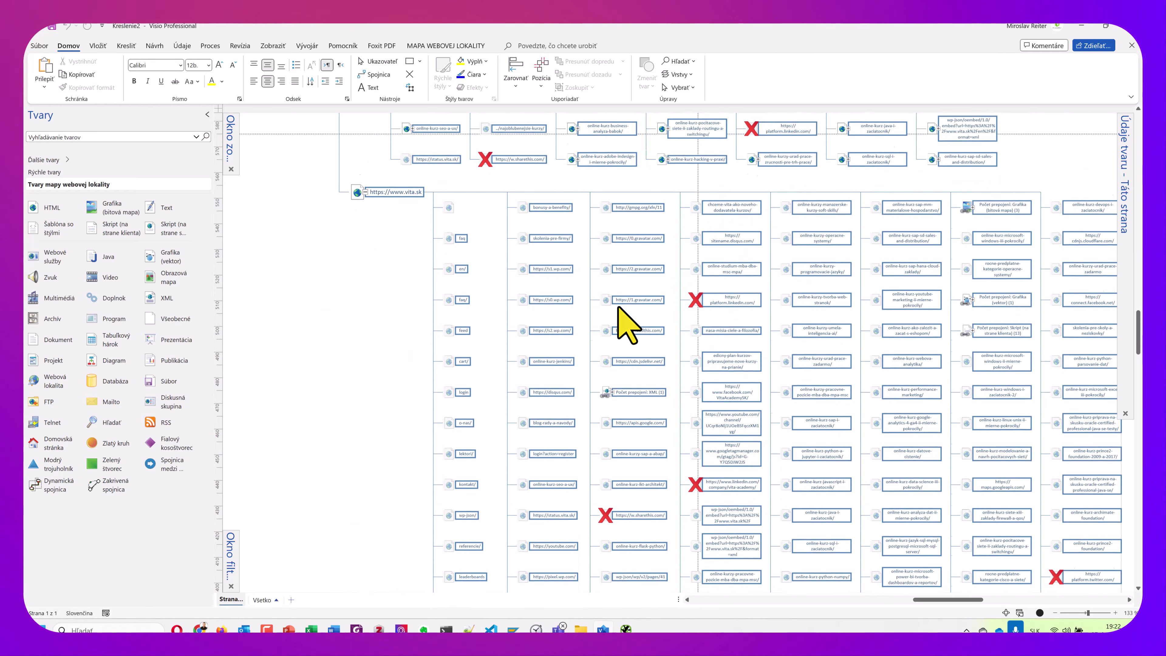
pyautogui.scroll(-6, 618, 307)
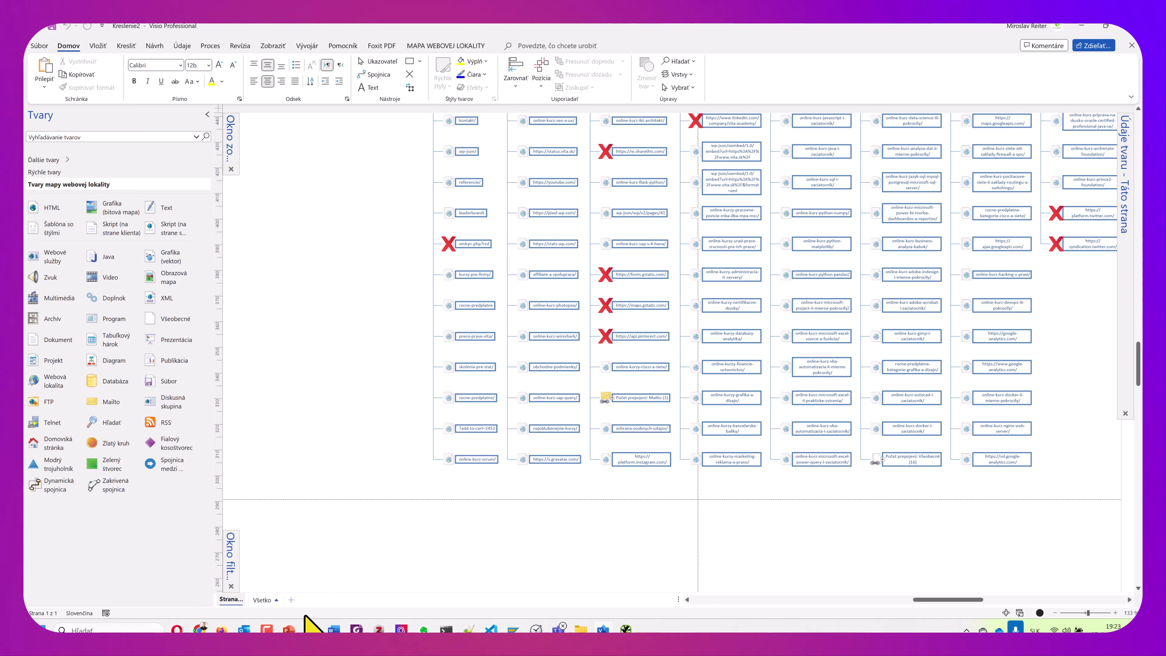
# - Switch to the Nástroje IA slide in PowerPoint and search the computer for the Xmind application
pyautogui.click(290, 629)
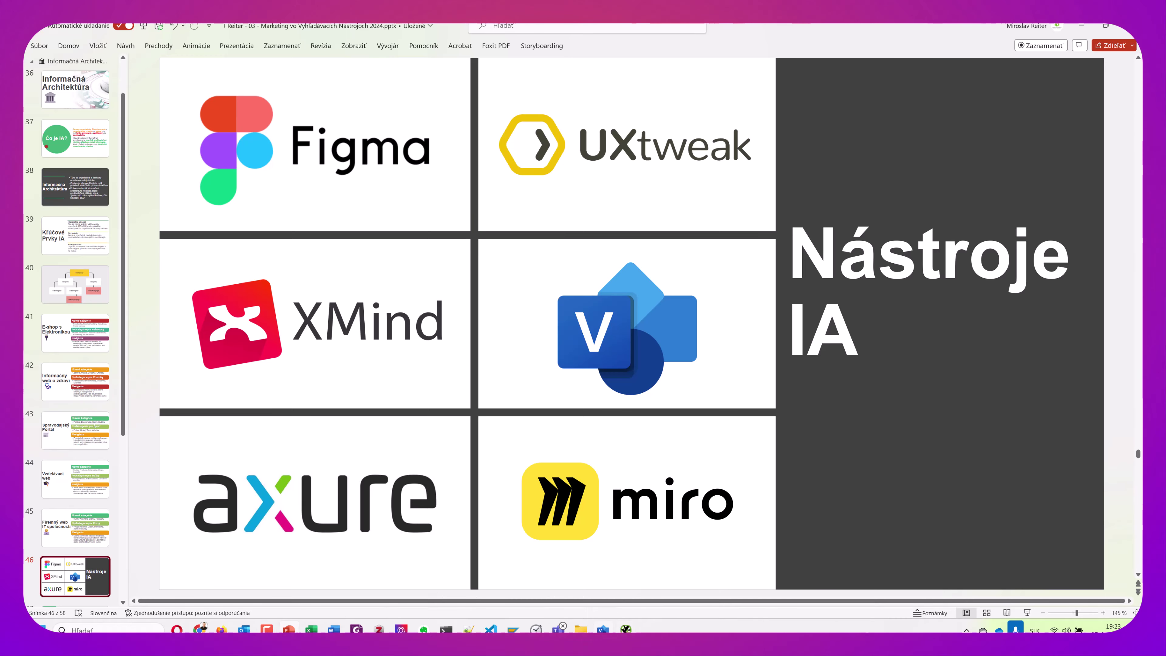
pyautogui.click(603, 629)
pyautogui.click(603, 629)
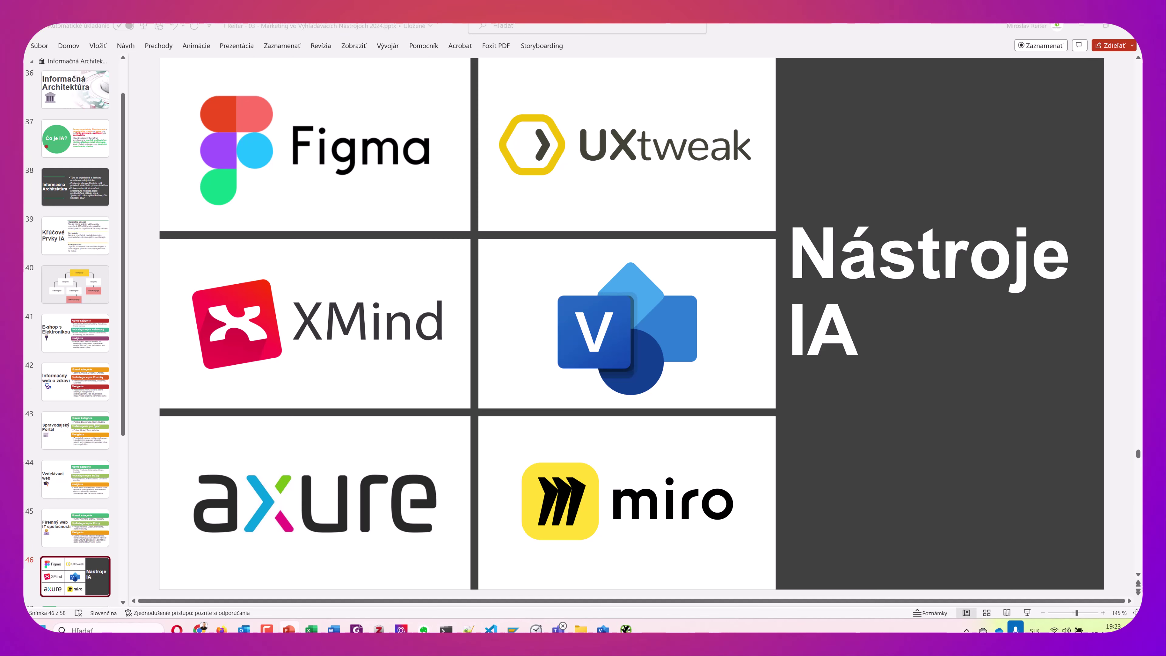
pyautogui.press('super')
pyautogui.write('xmin')
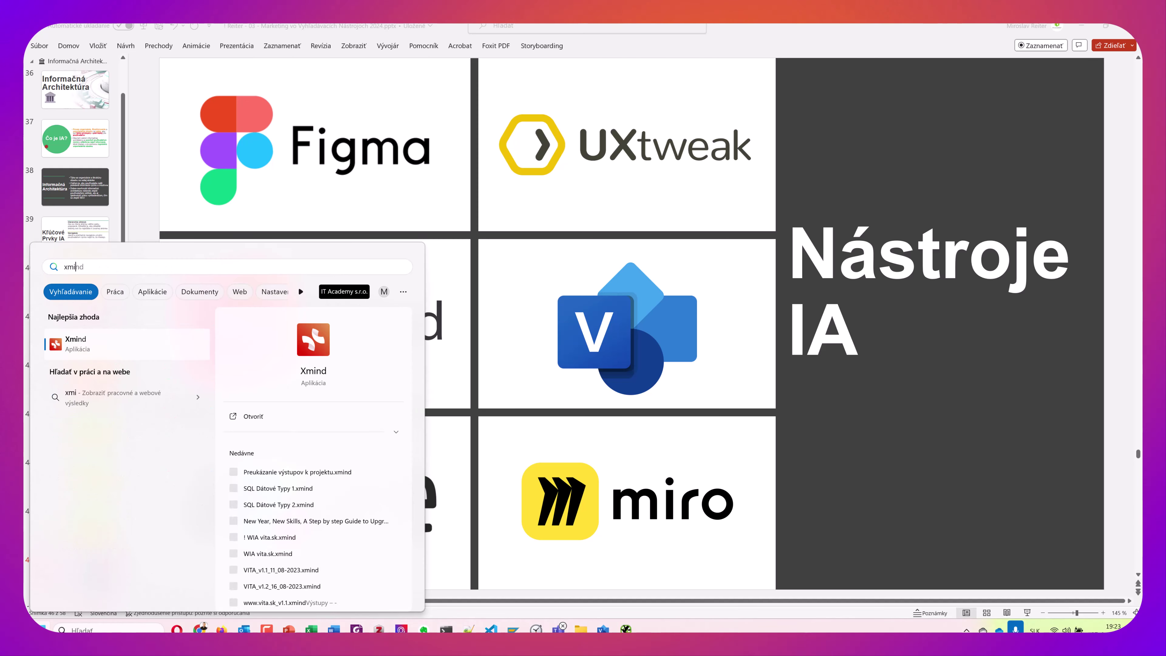
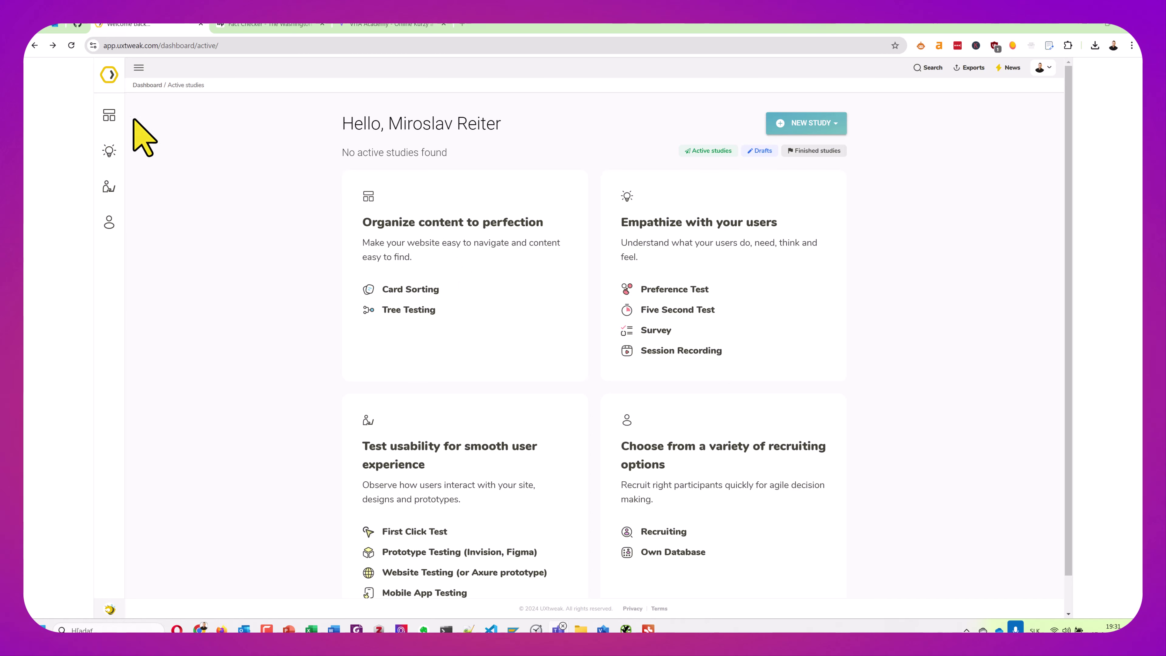
# - Create a new Card Sorting study of the Open variant
pyautogui.moveTo(104, 122)
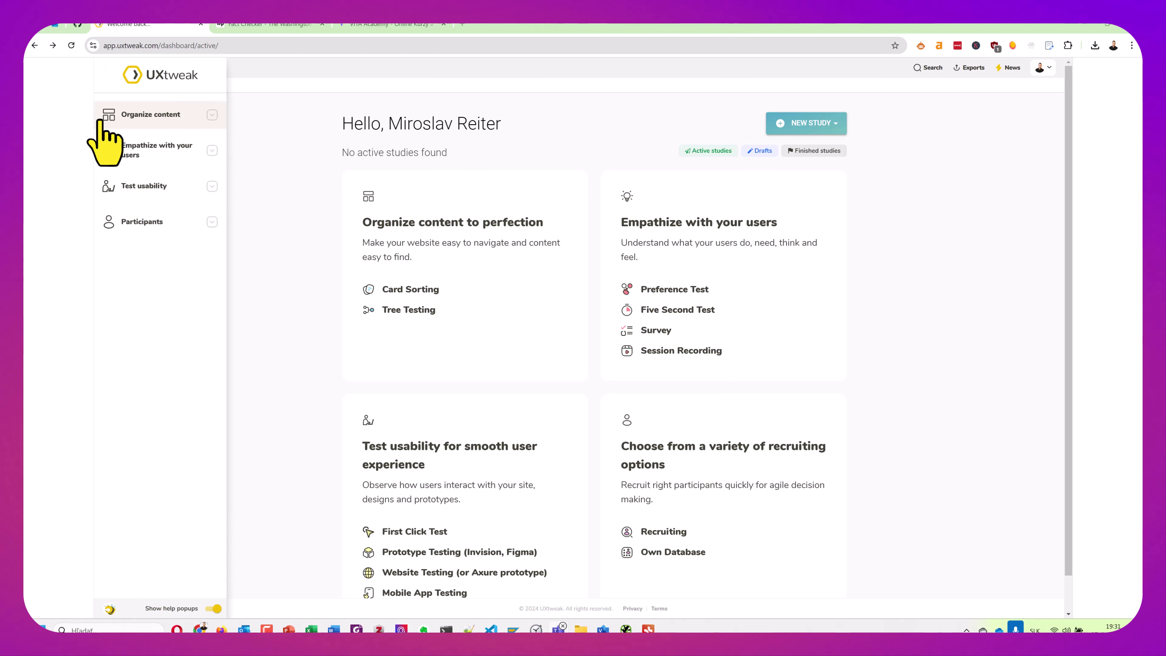
pyautogui.click(161, 126)
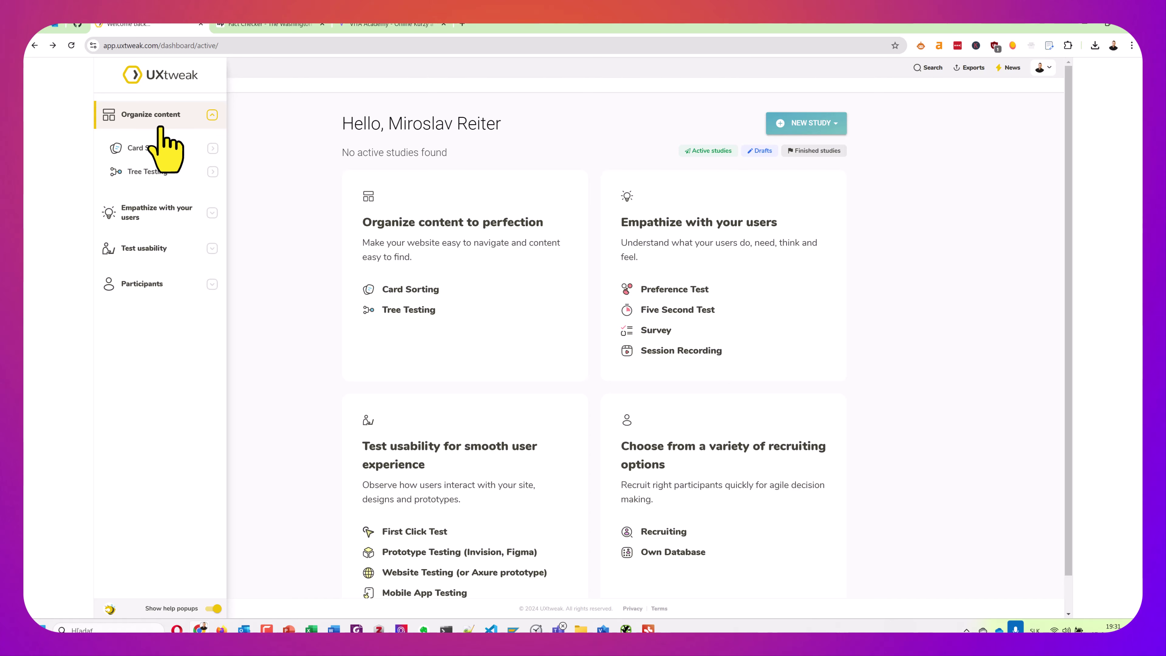
pyautogui.moveTo(150, 148)
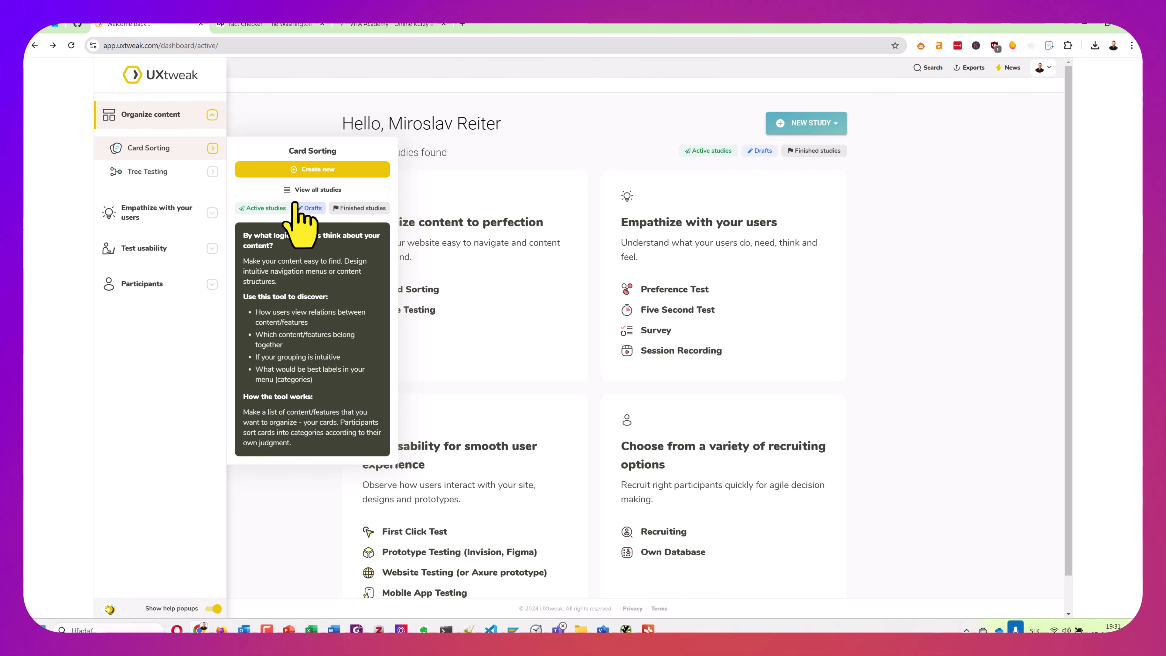
pyautogui.click(318, 170)
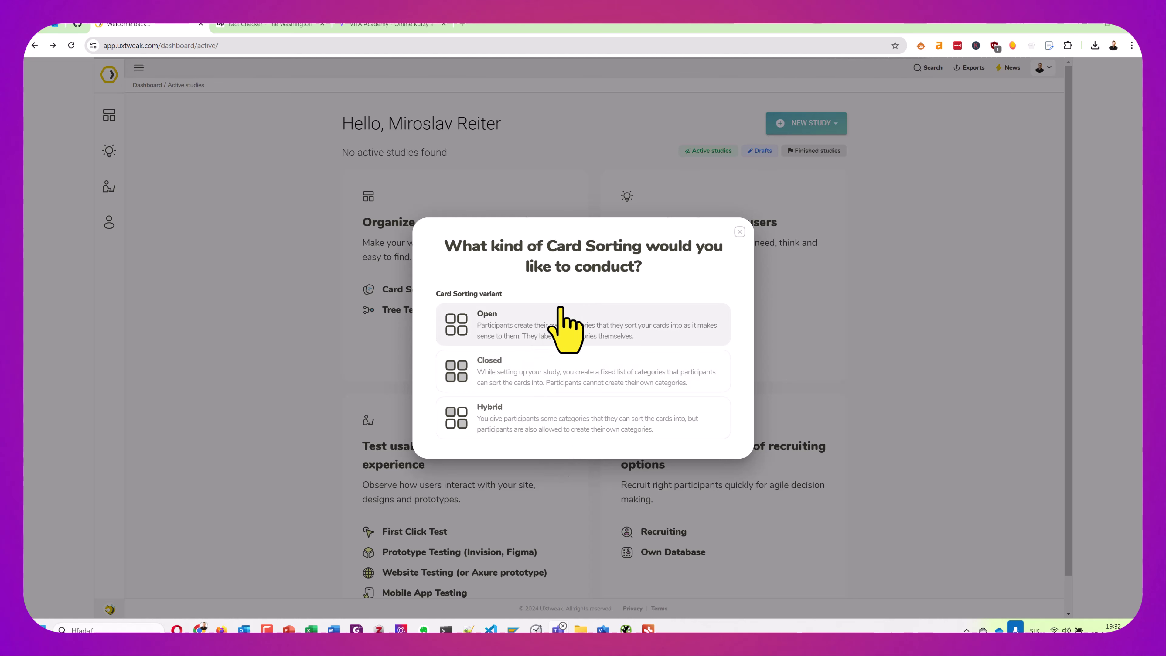
pyautogui.click(556, 322)
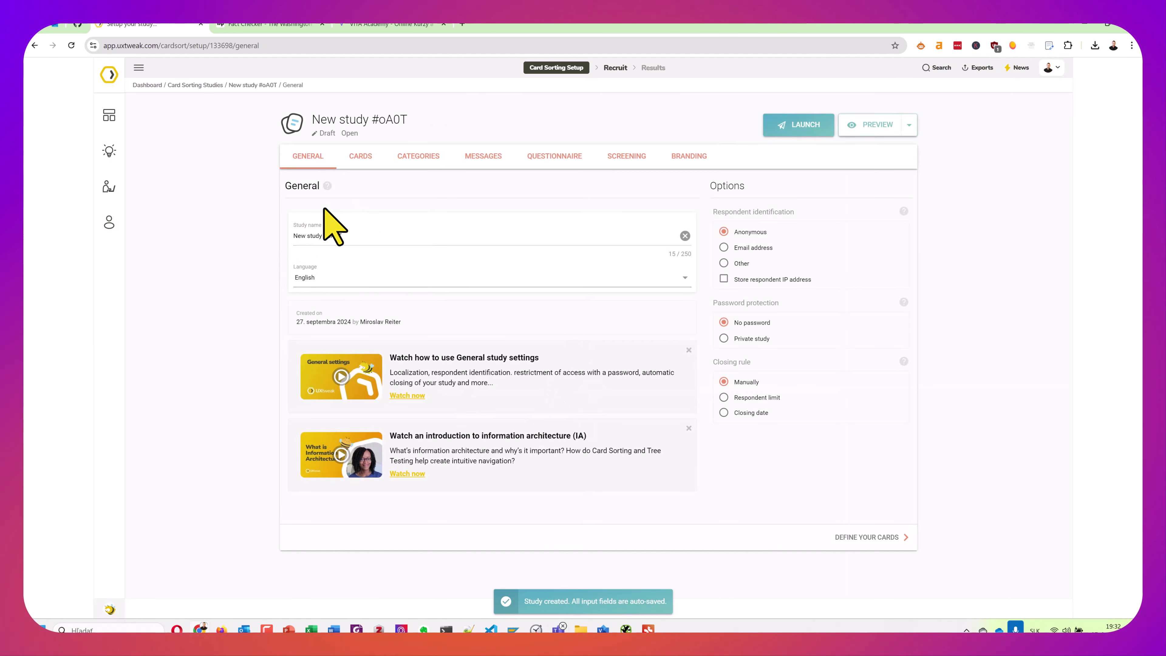
# - Set the card sorting study's language to Slovak
pyautogui.click(412, 278)
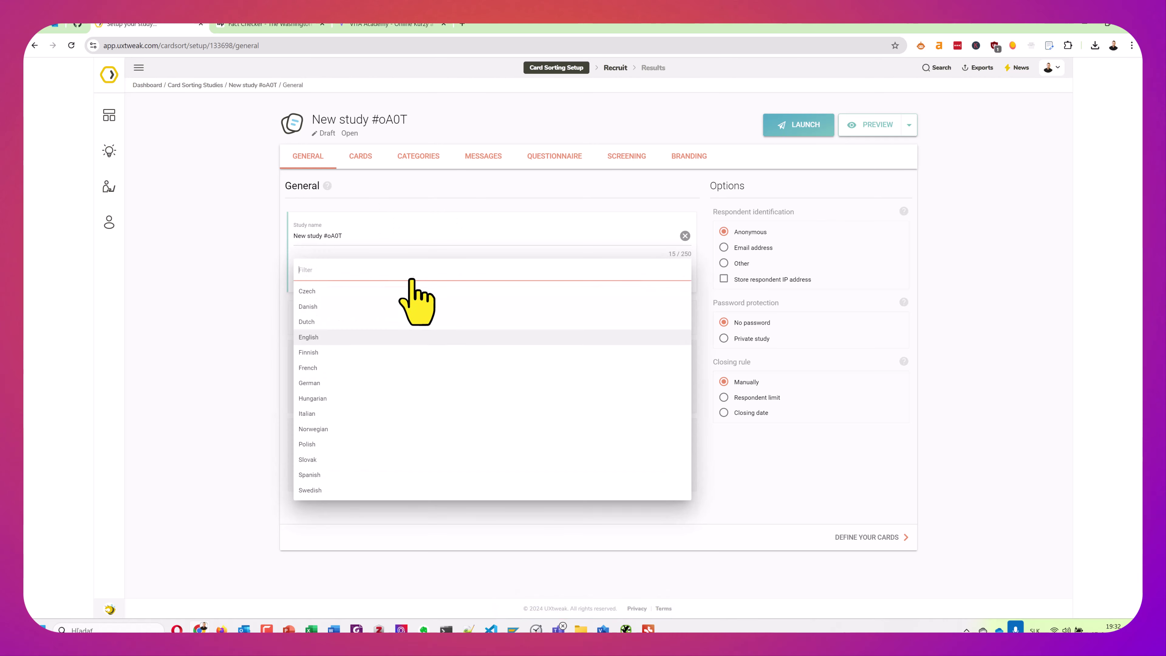
pyautogui.write('sl')
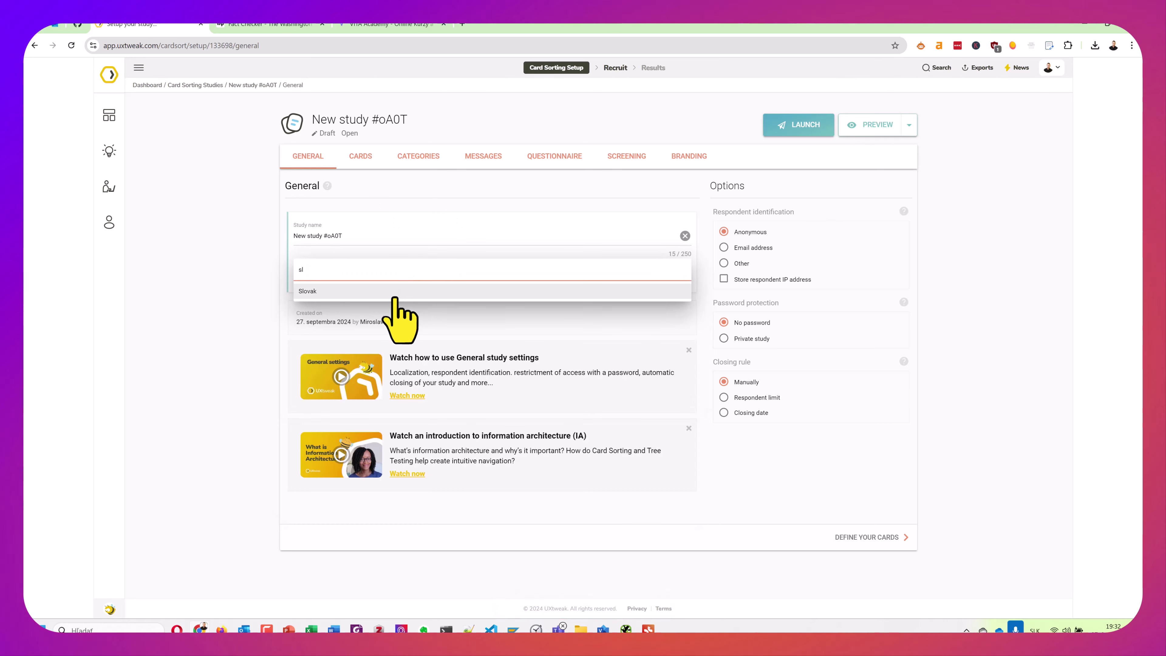
pyautogui.click(395, 293)
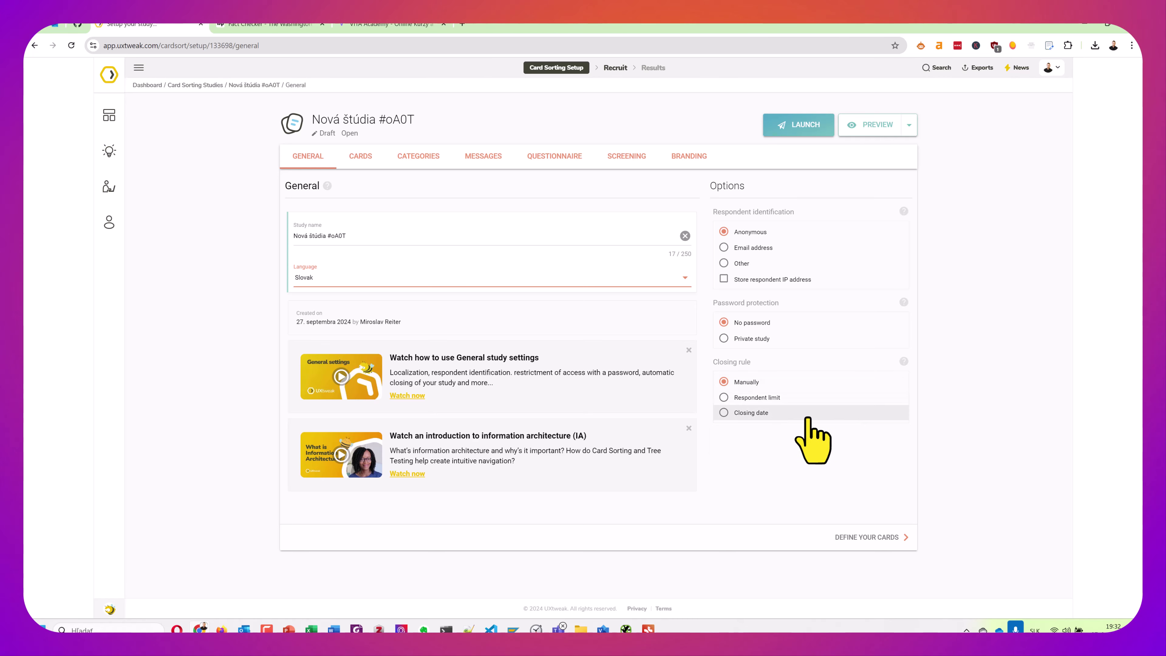
# - Rename the study as Prípadová Štúdia IA VITA.sk
pyautogui.click(351, 236)
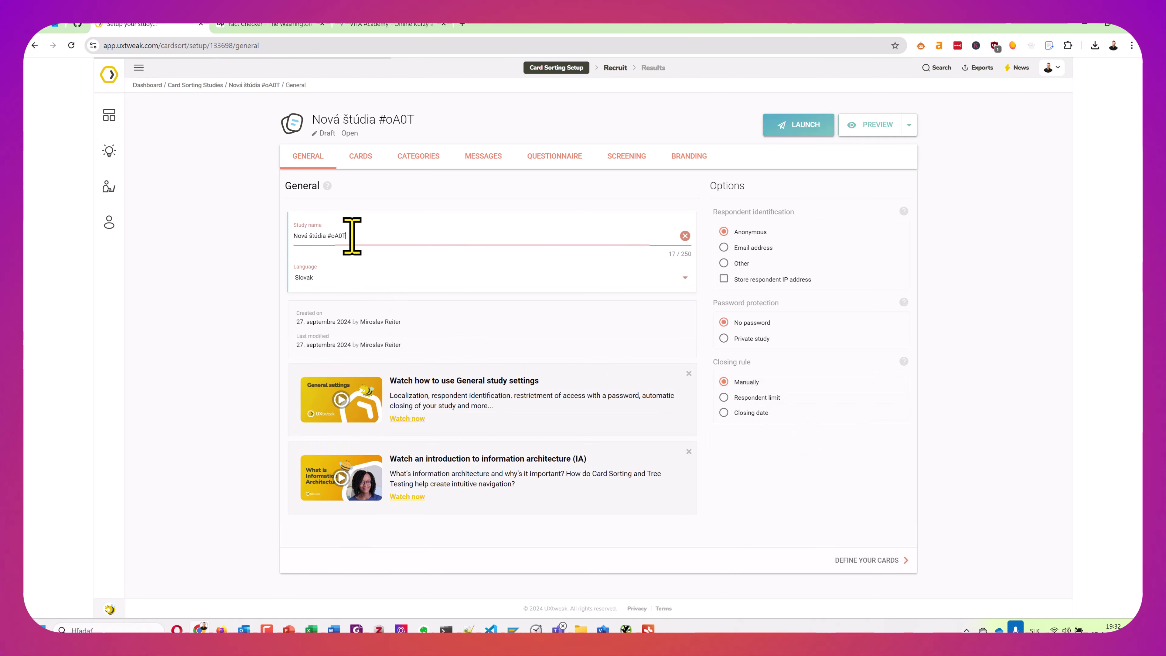
pyautogui.write('Prípadová')
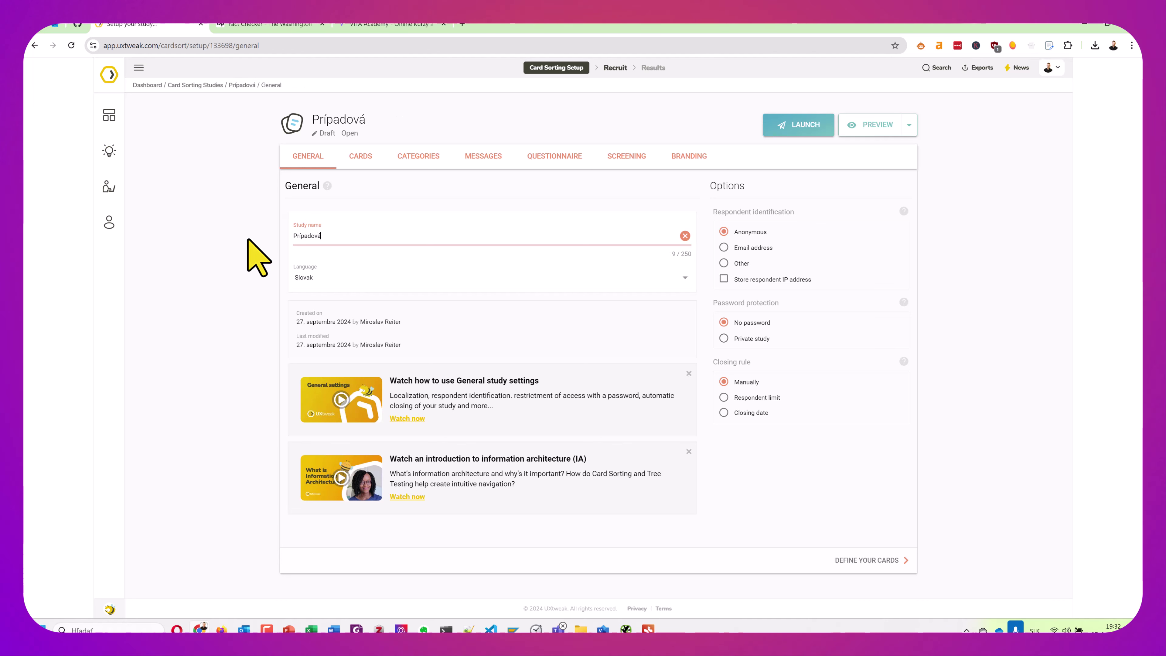
pyautogui.write(' Štu')
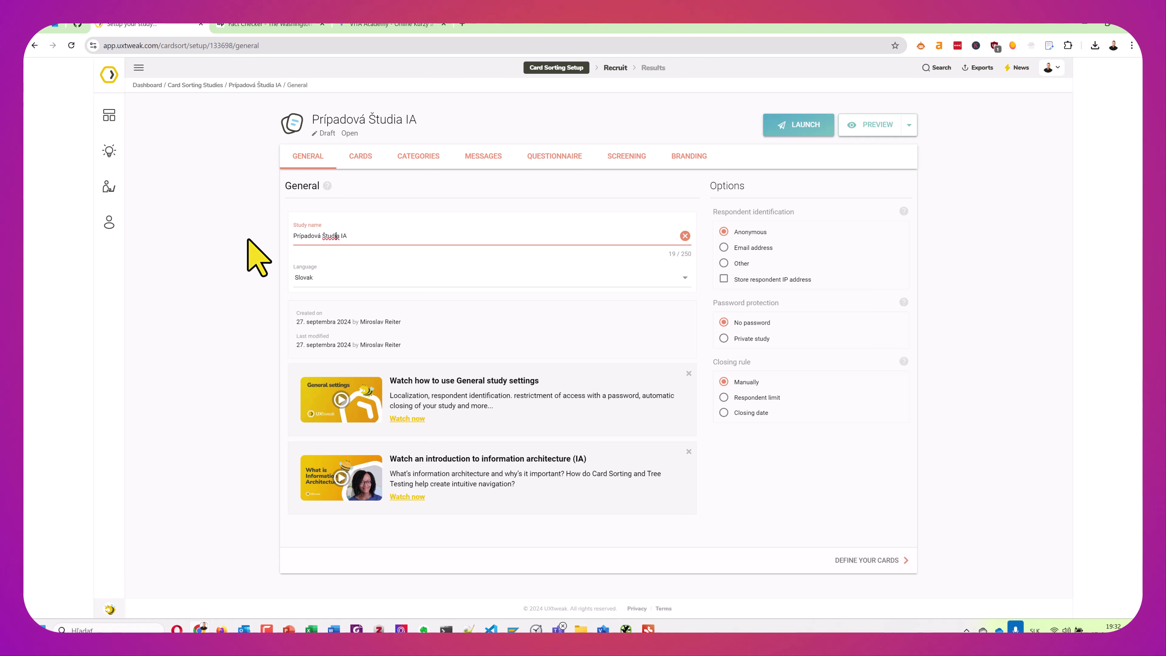
pyautogui.click(376, 239)
pyautogui.write('VITA.sk')
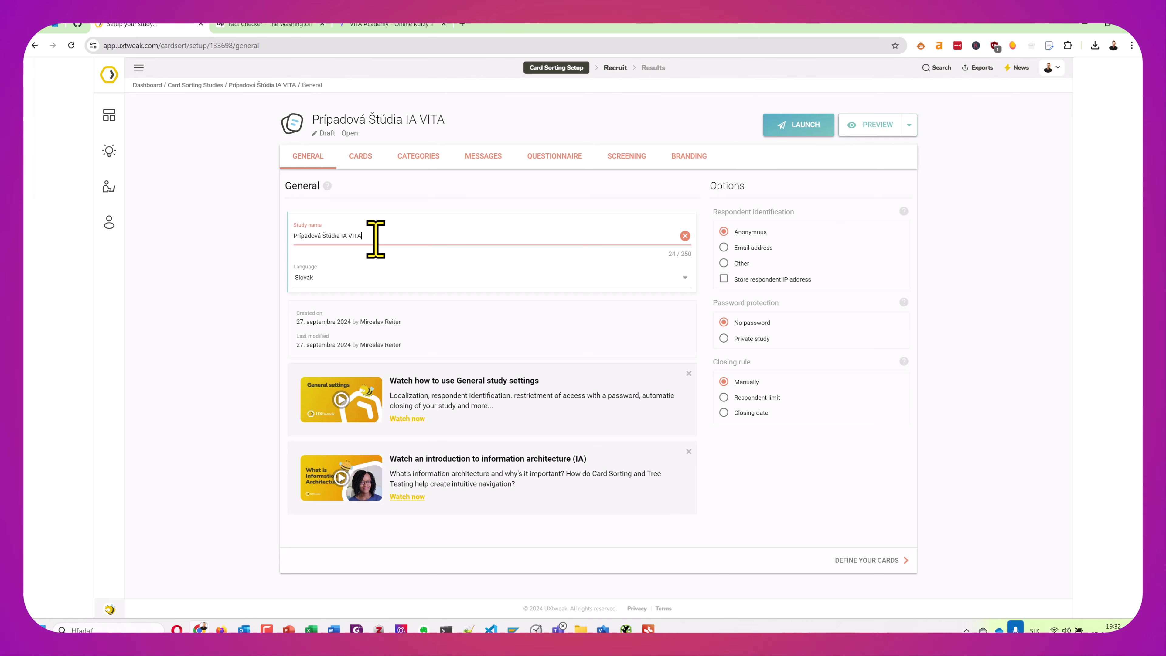
pyautogui.click(1003, 272)
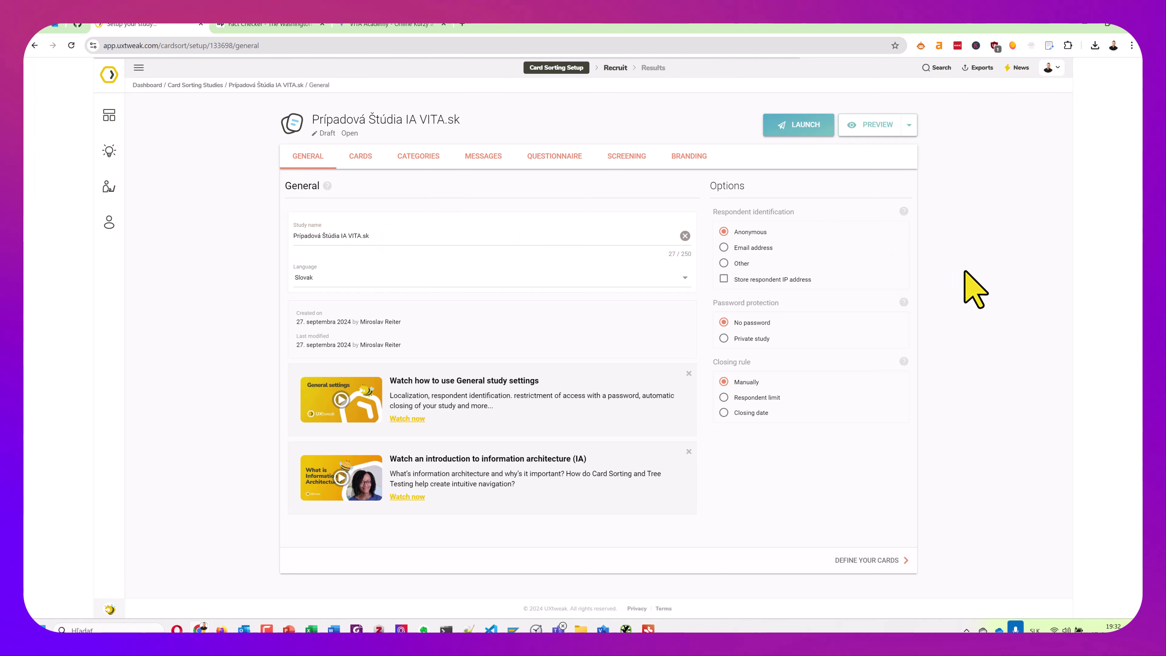
# - Add study cards labelled Blog, Firemné Kurzy and Kurz Excel, plus a fourth card without a label
pyautogui.click(876, 567)
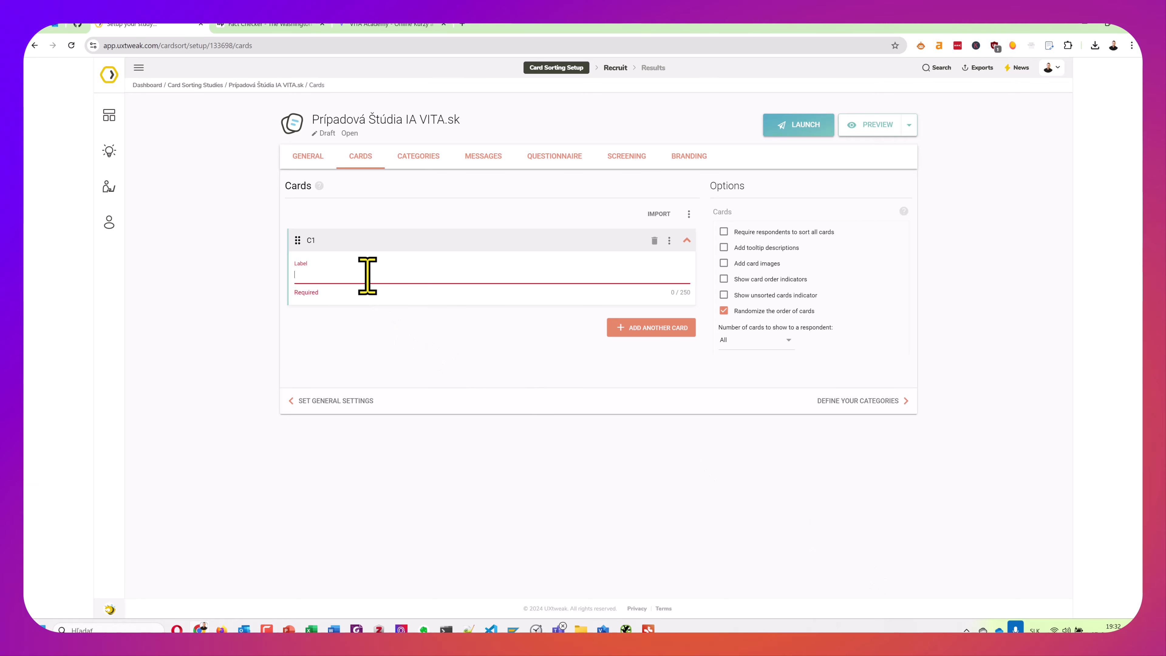
pyautogui.write('Blog')
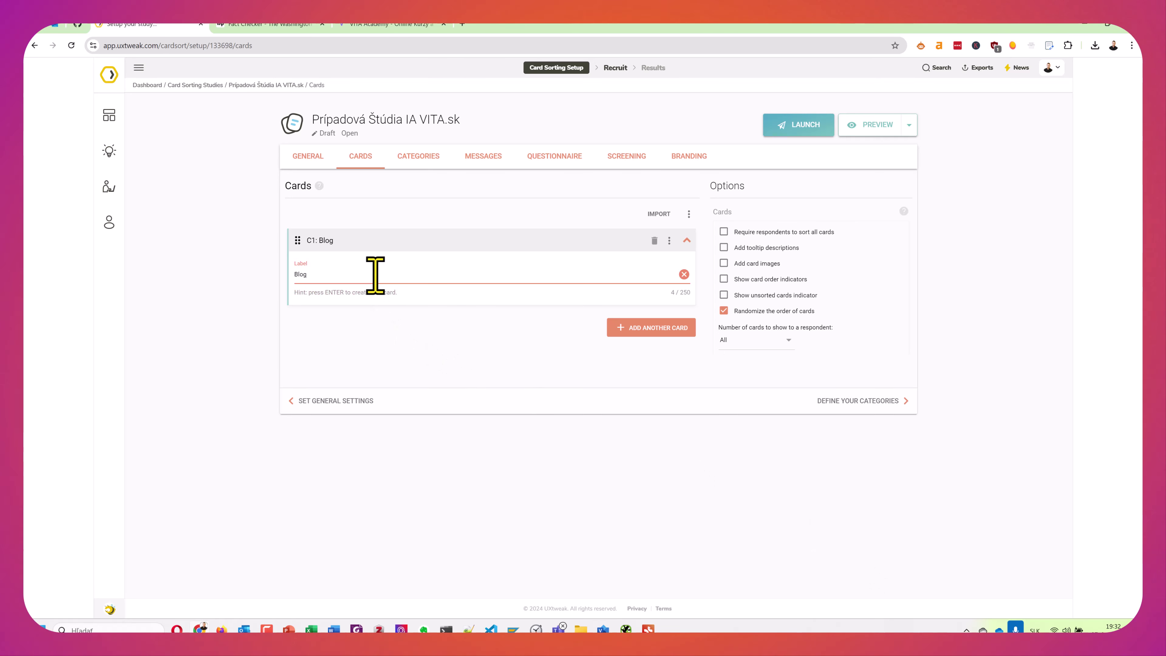
pyautogui.click(610, 327)
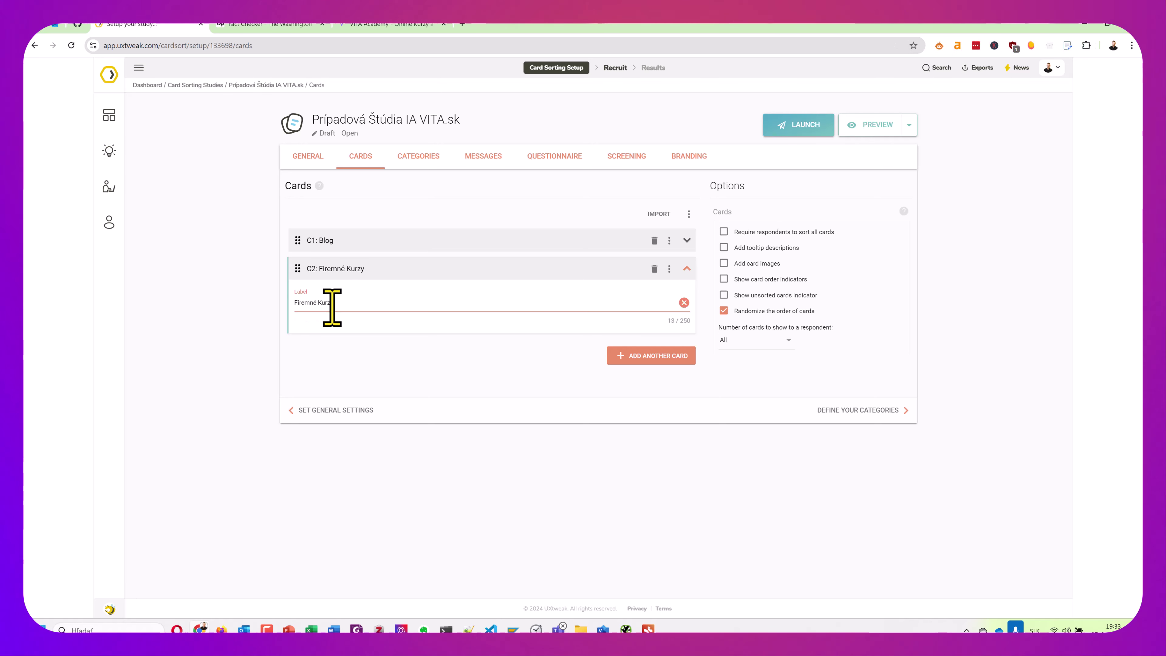
pyautogui.click(647, 359)
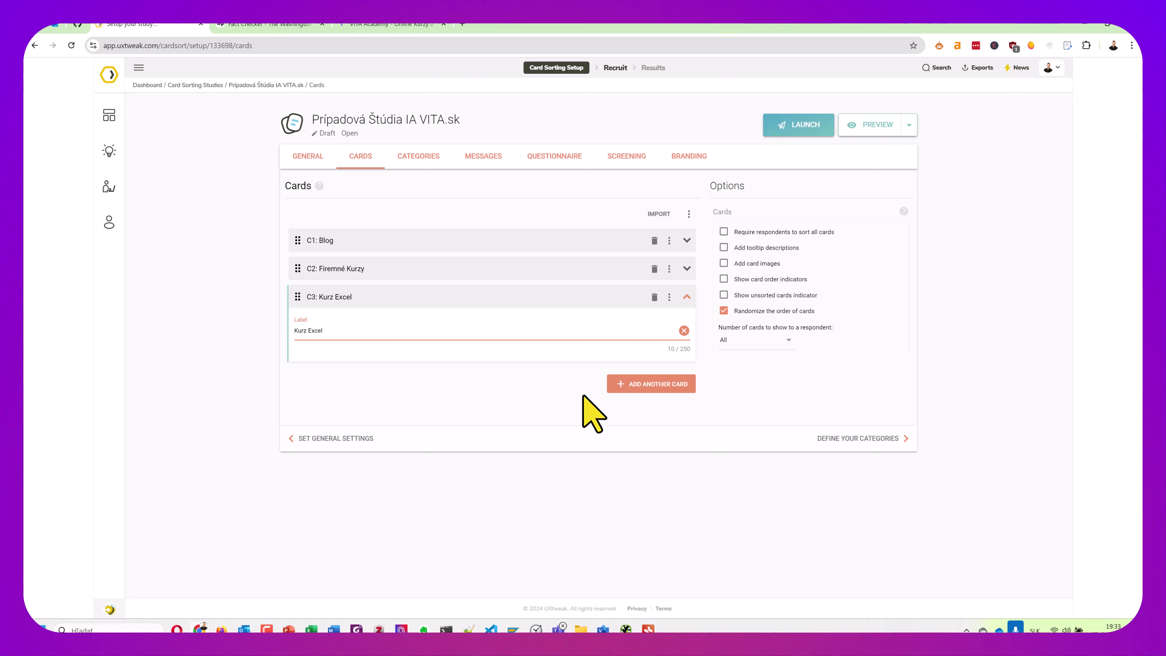
pyautogui.click(636, 383)
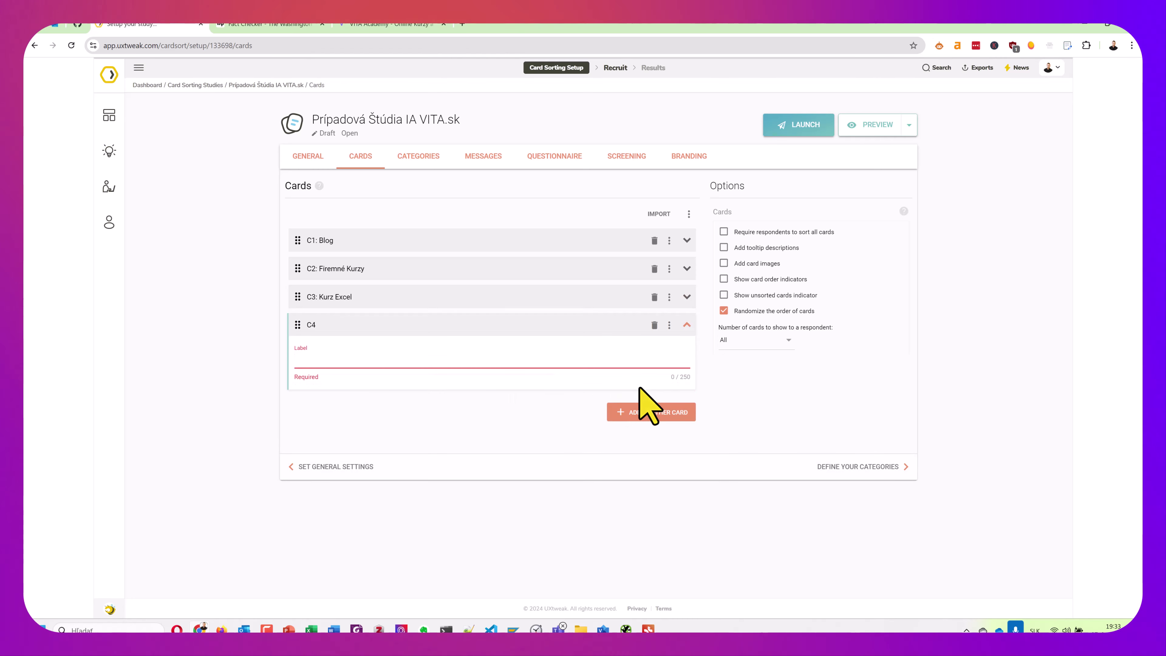
pyautogui.click(384, 327)
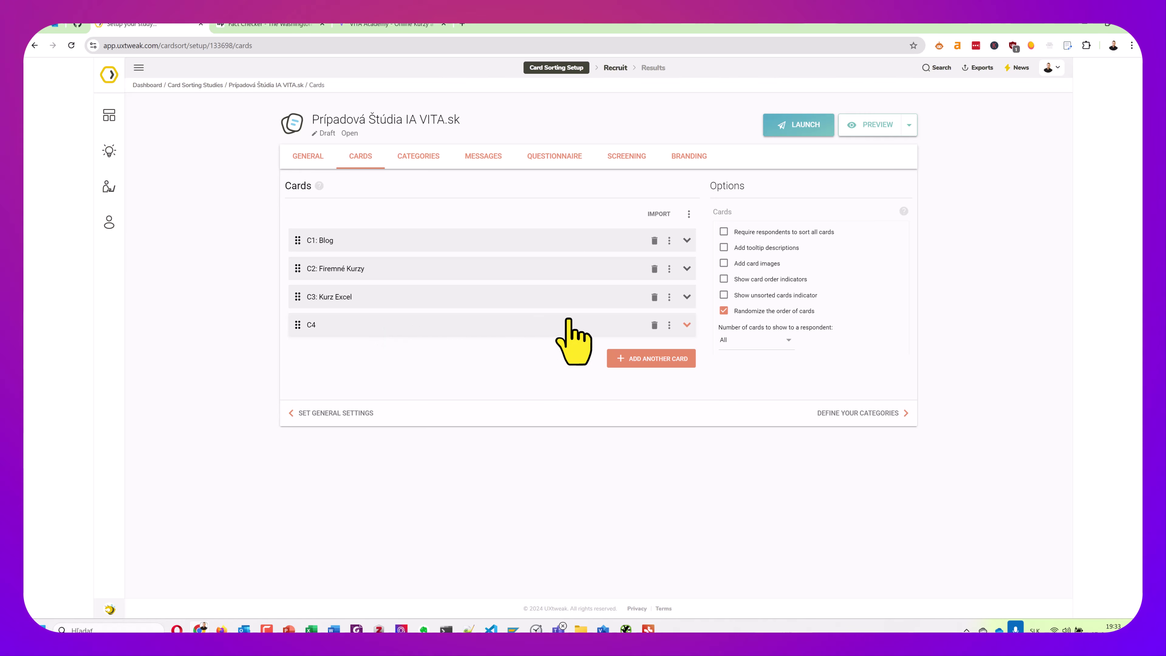
pyautogui.click(687, 325)
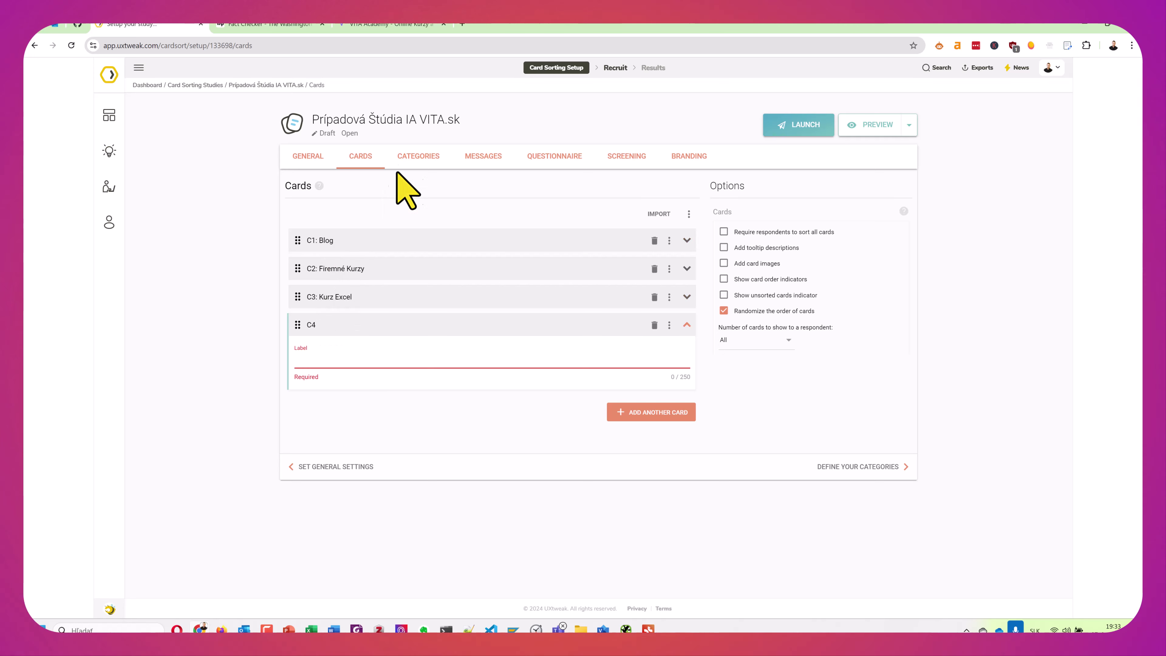
# - Review the study's category, card, message, questionnaire, technical screening and branding settings
pyautogui.click(416, 159)
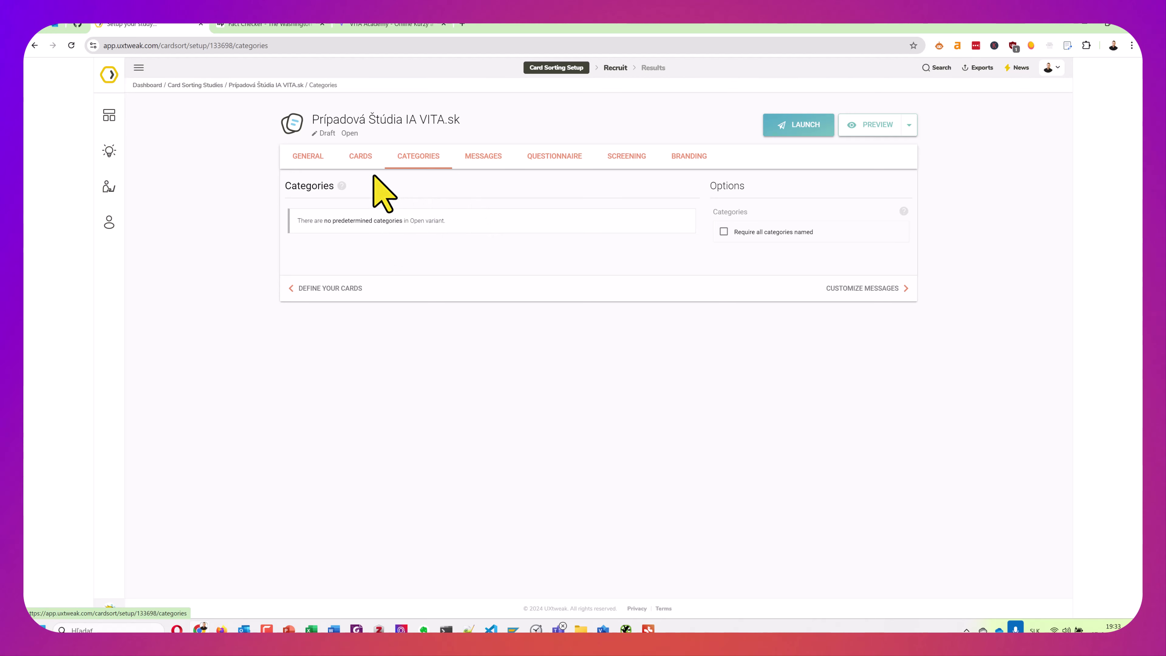
pyautogui.click(363, 162)
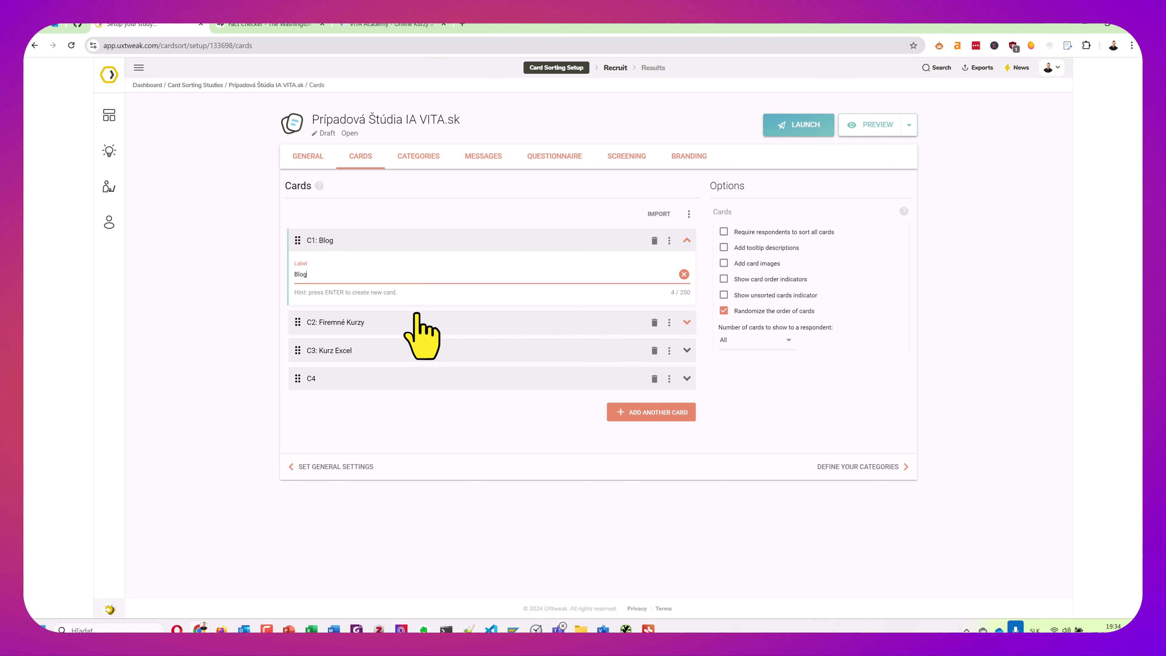
pyautogui.click(473, 157)
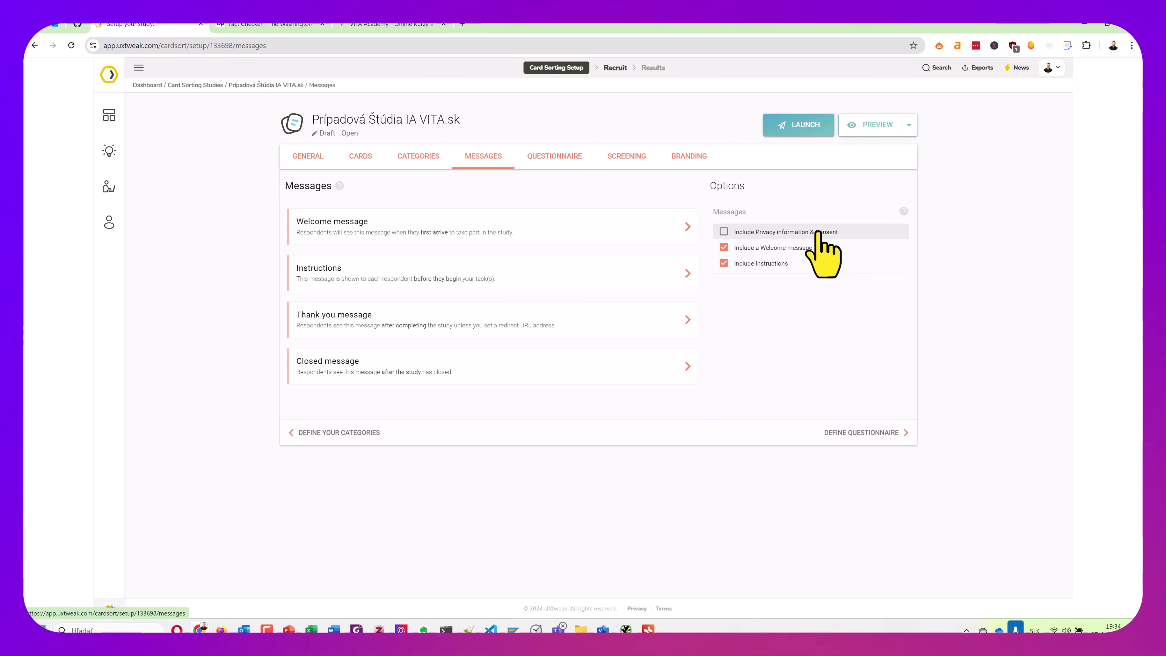
pyautogui.click(557, 159)
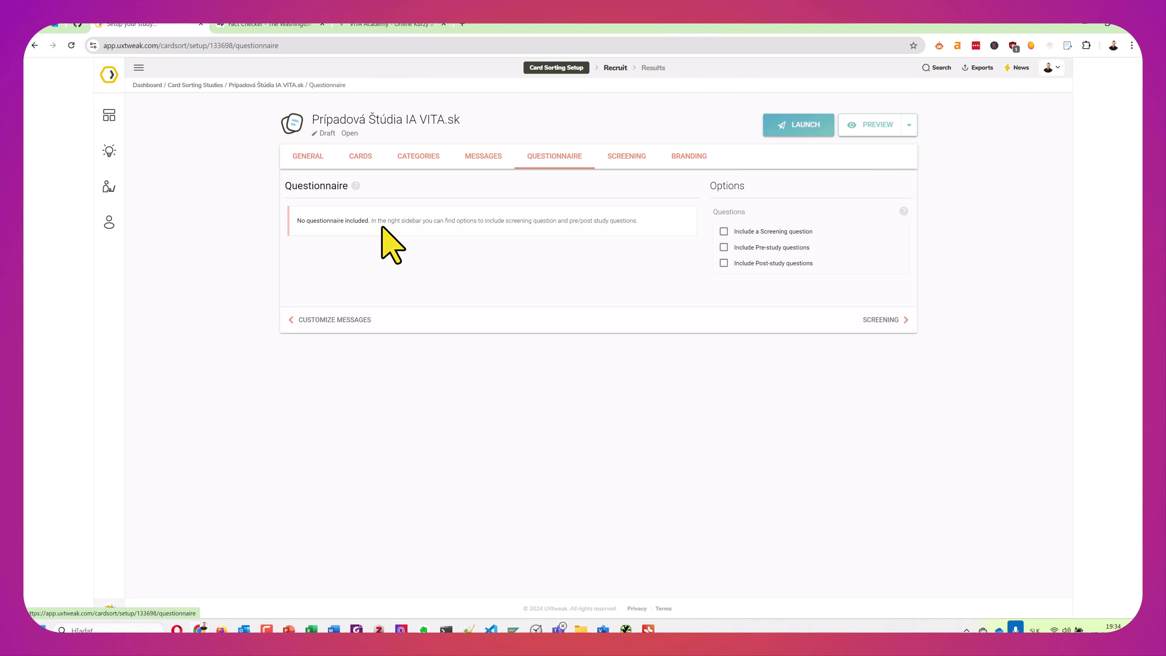
pyautogui.click(627, 164)
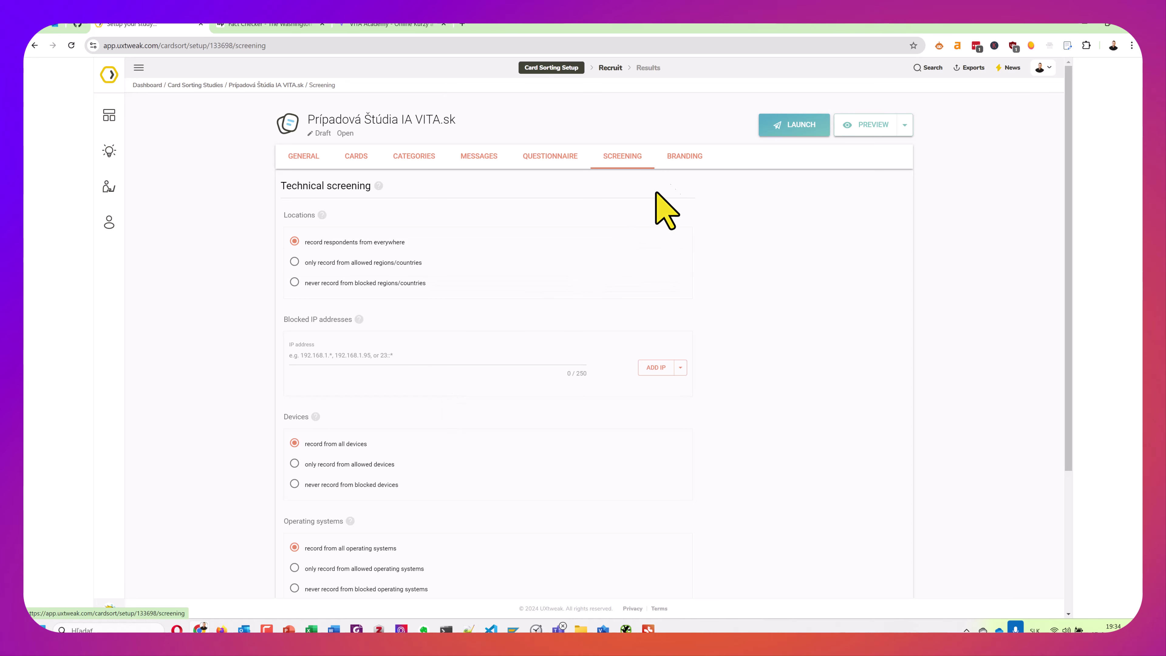
pyautogui.click(688, 161)
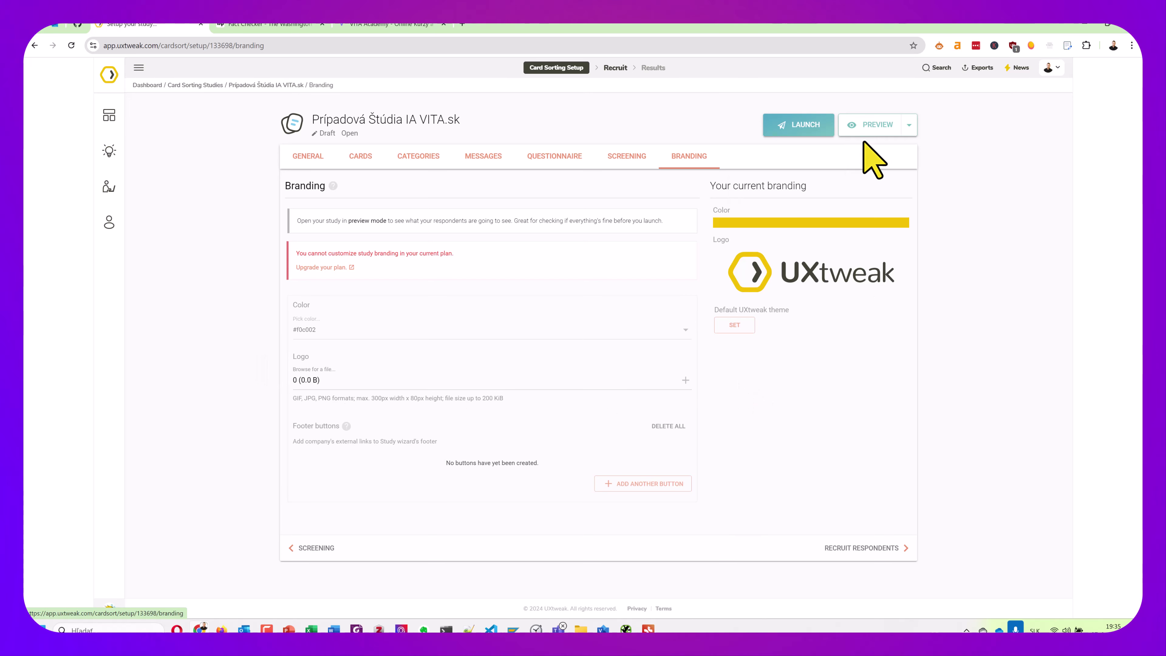
# - Try to preview the card sorting study as respondents see it, confirming the authorized account
pyautogui.click(892, 125)
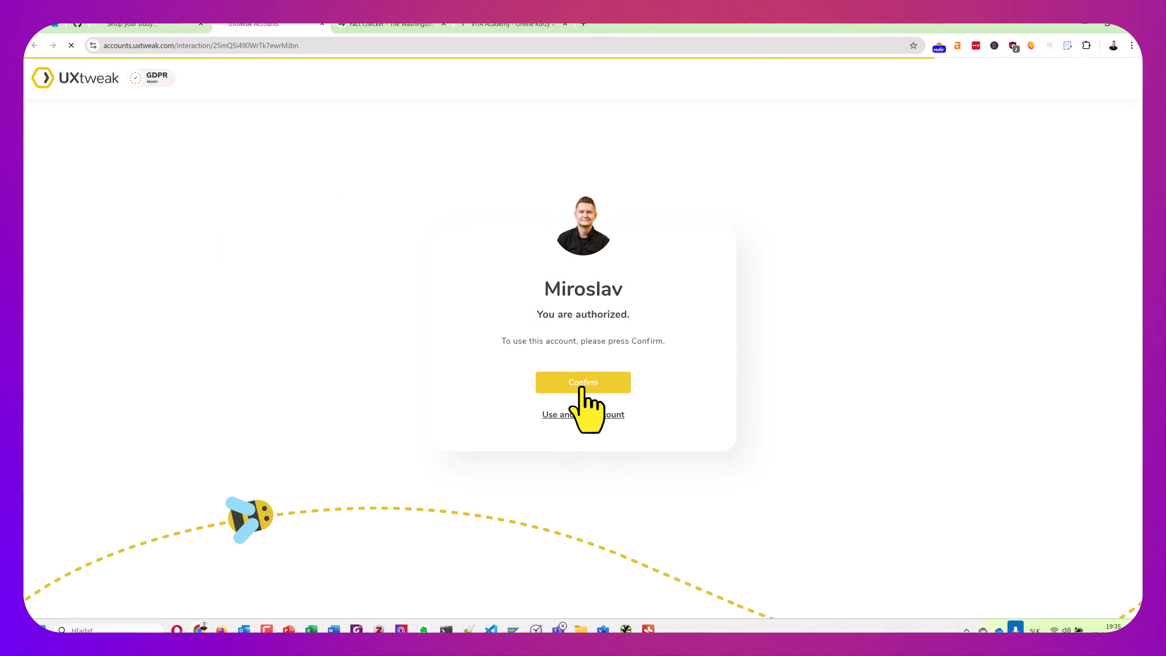
pyautogui.click(582, 383)
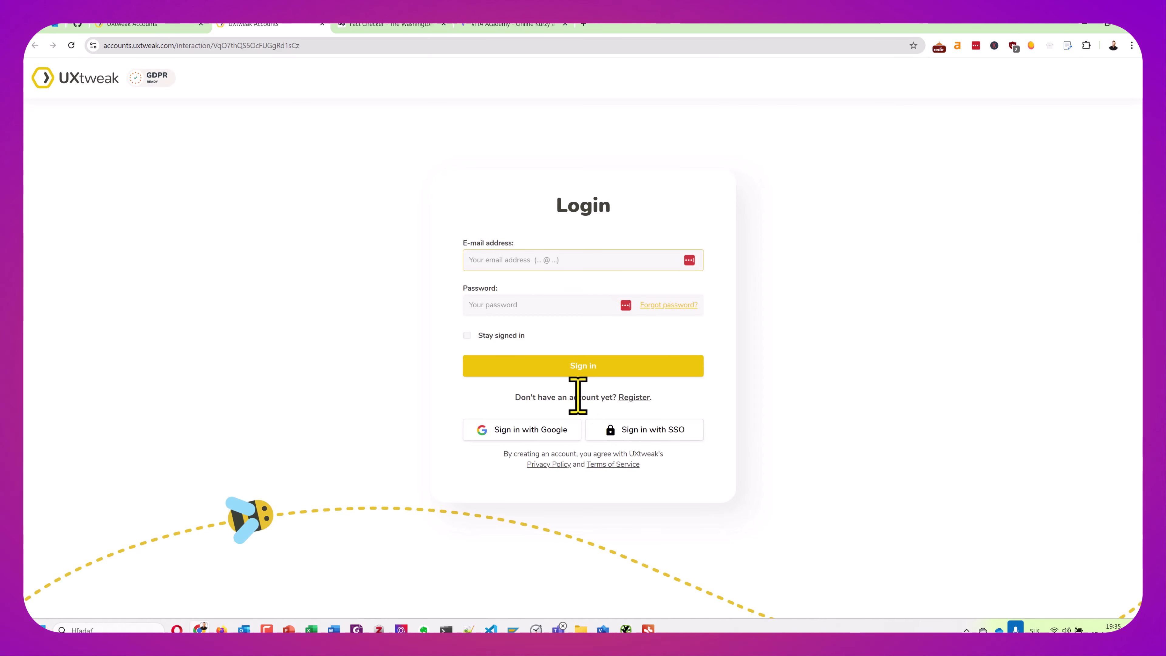
# - Check the password manager for a saved UXtweak login and try to return to the study setup
pyautogui.click(689, 260)
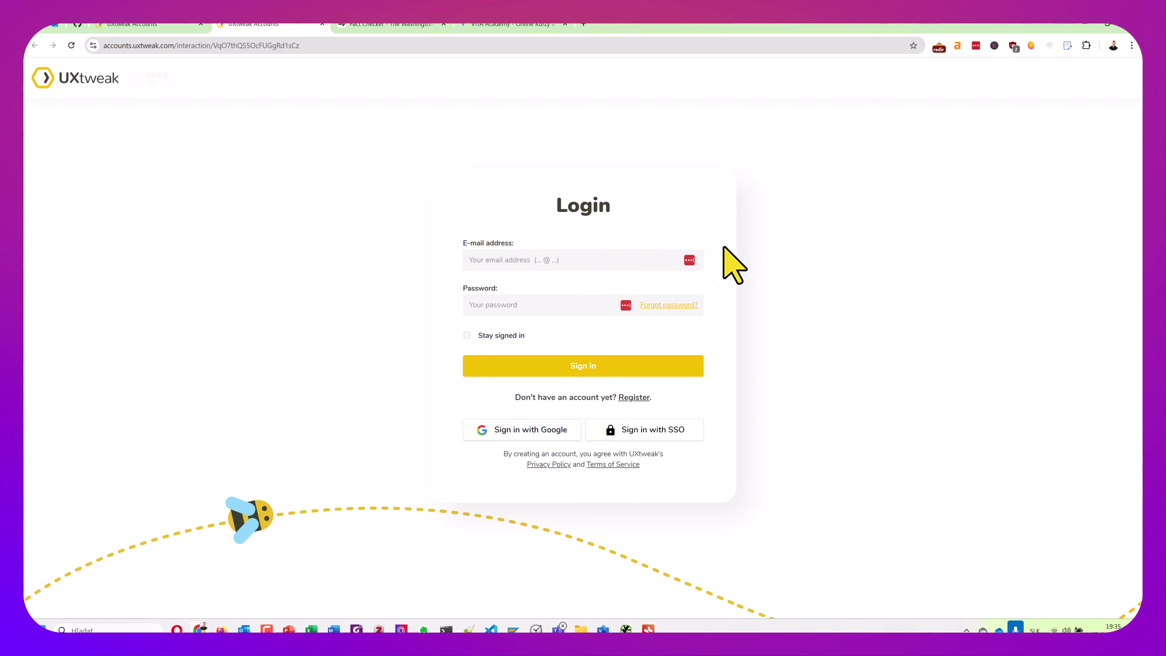
pyautogui.click(976, 46)
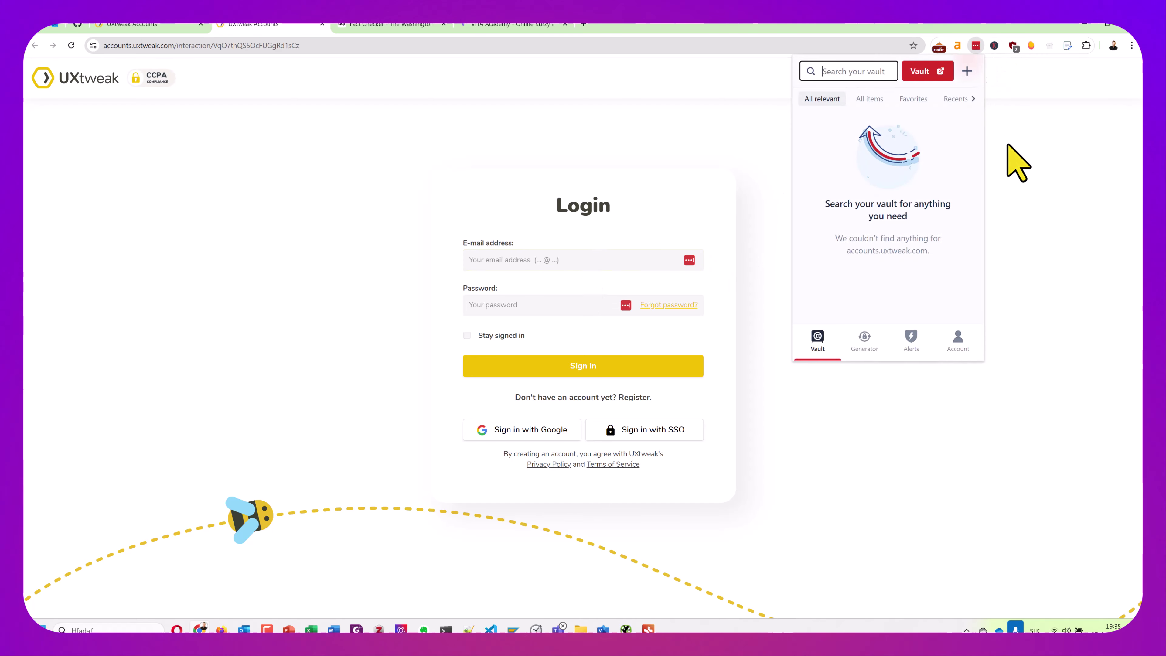
pyautogui.click(1007, 146)
pyautogui.click(186, 25)
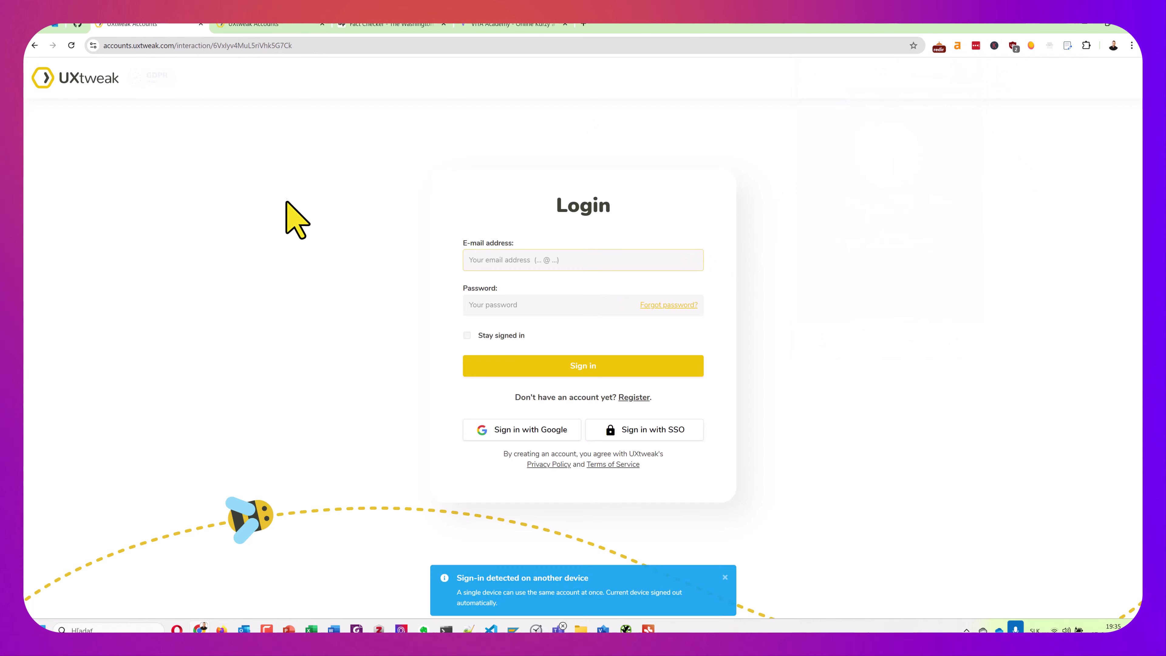
pyautogui.click(33, 45)
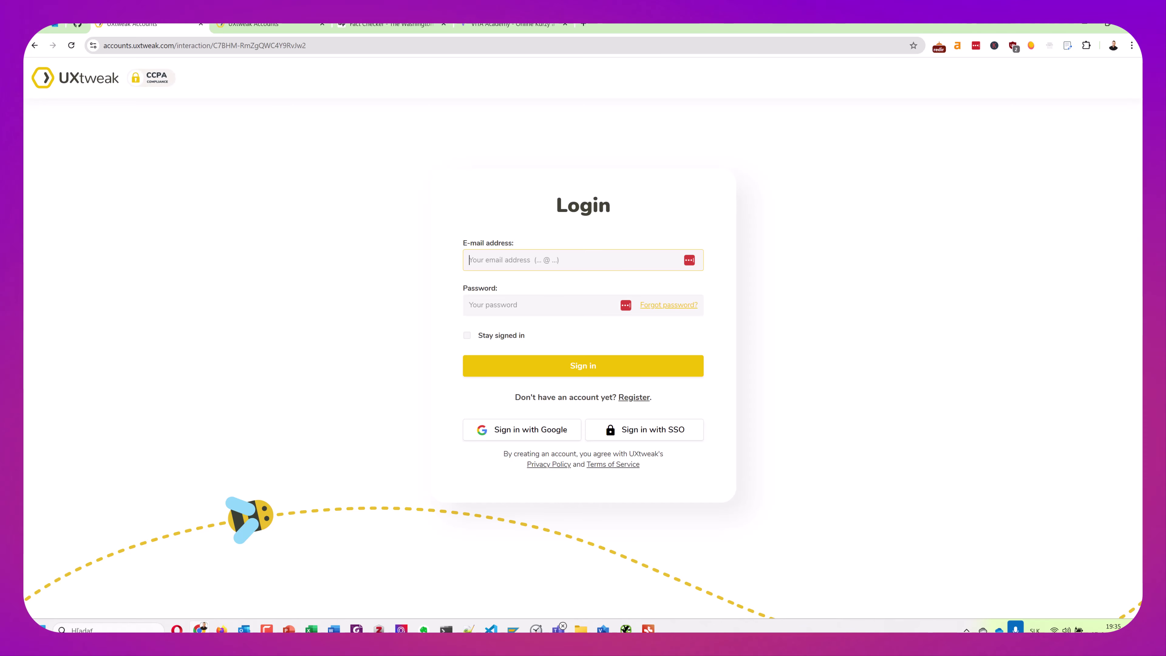
# - Switch to the PowerPoint presentation and view the UXtweak pricing plans slide and the Úlohy IA slide
pyautogui.hotkey('alt', 'Tab')
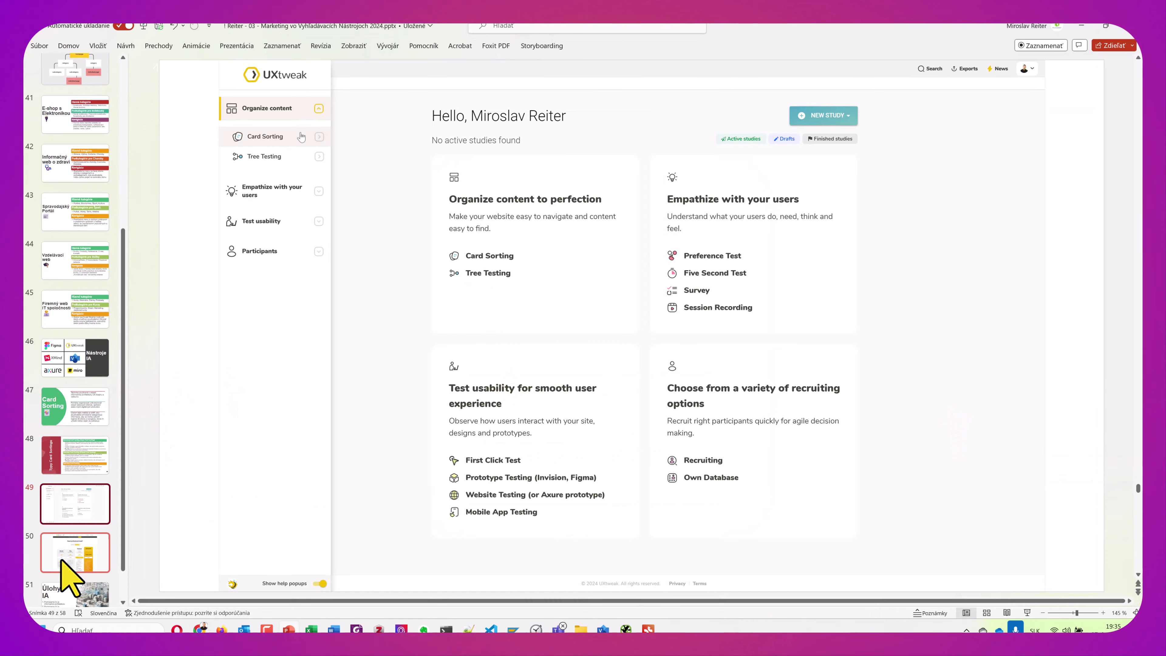
pyautogui.click(68, 518)
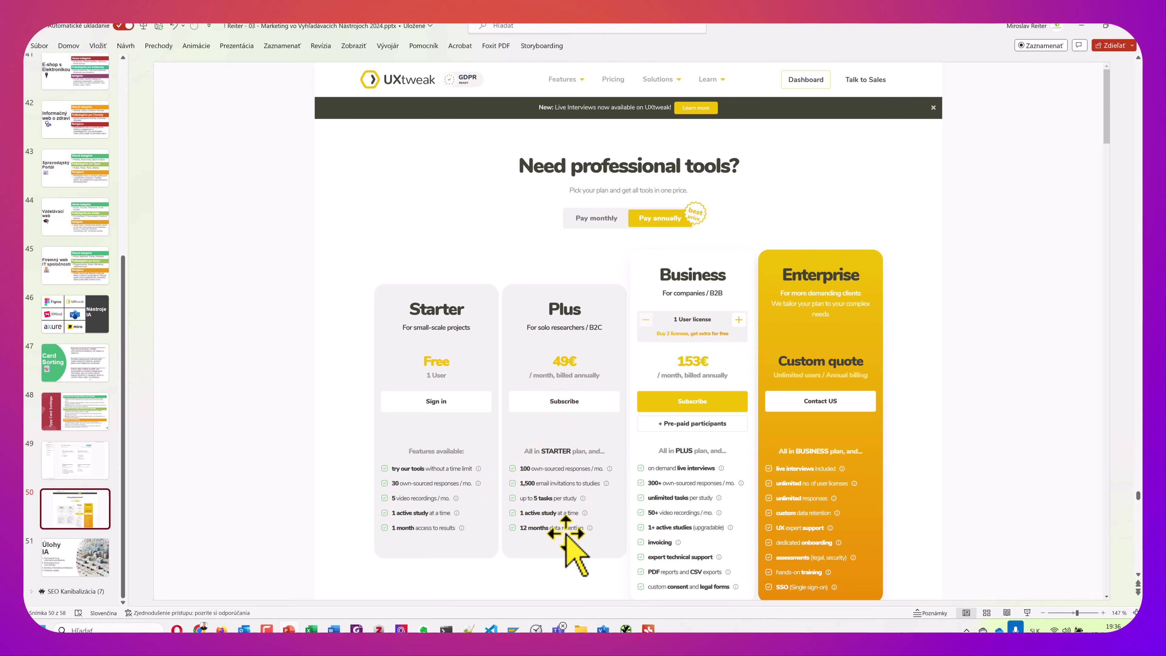
pyautogui.click(54, 555)
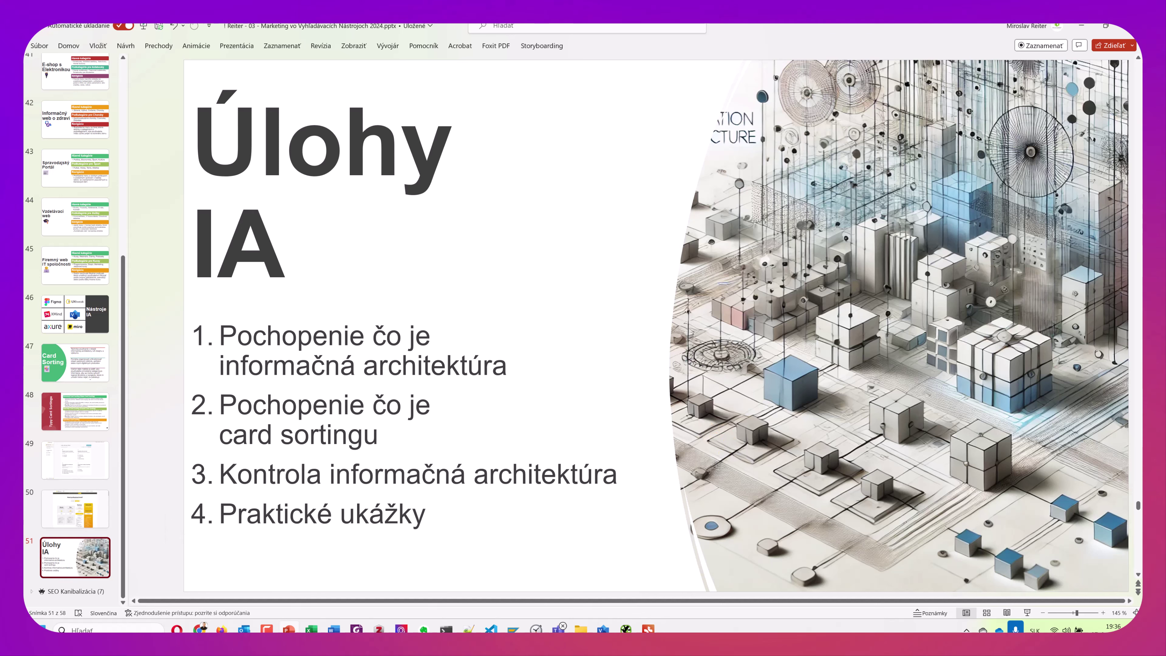